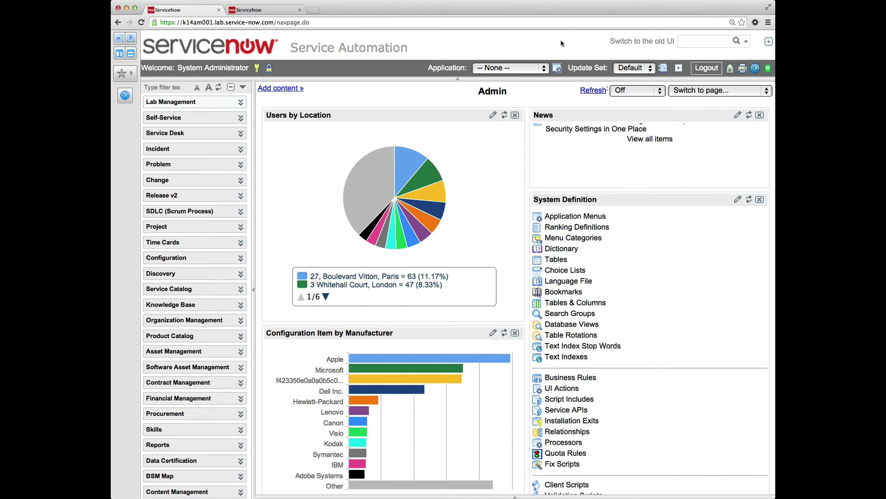
# - Create the update set 'Auto Generate Asset Tags', marked as My Current Set, and submit it
pyautogui.click(584, 69)
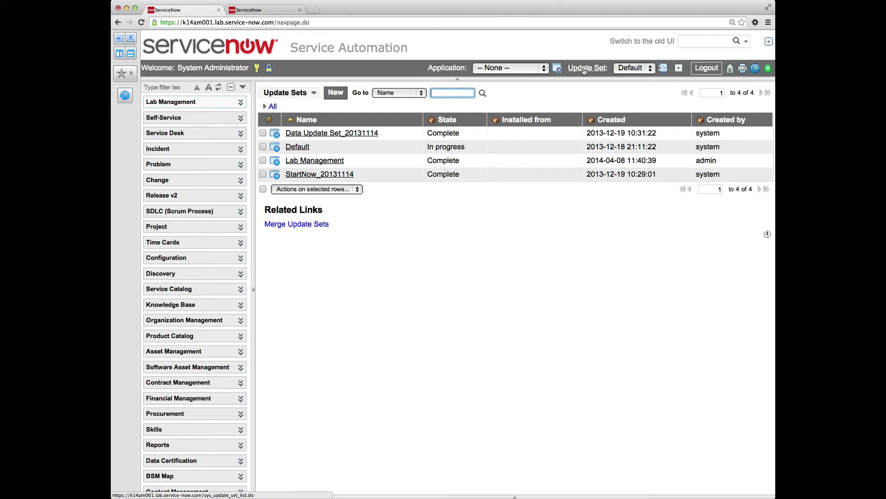
pyautogui.click(335, 93)
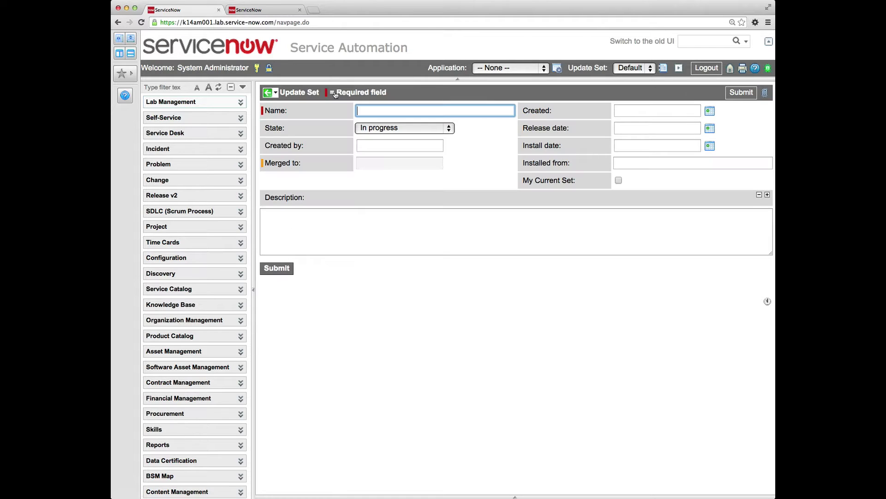
pyautogui.write('Auto Generate Asset Tags')
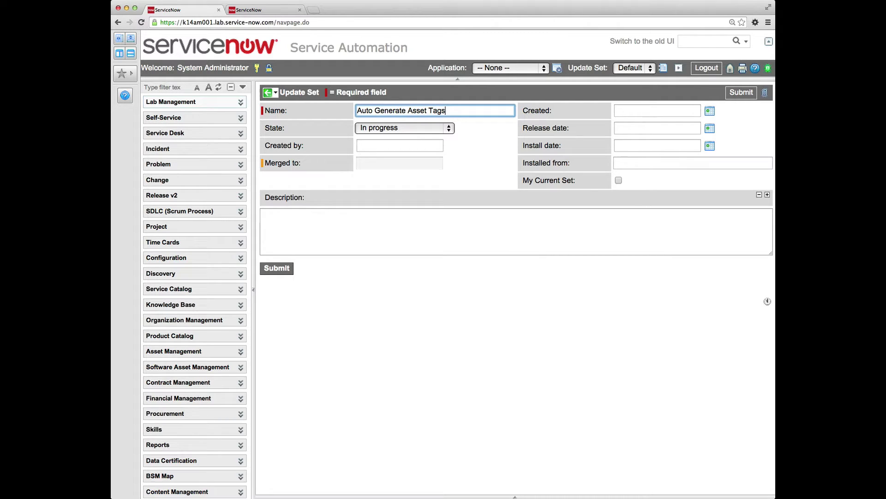
pyautogui.click(619, 181)
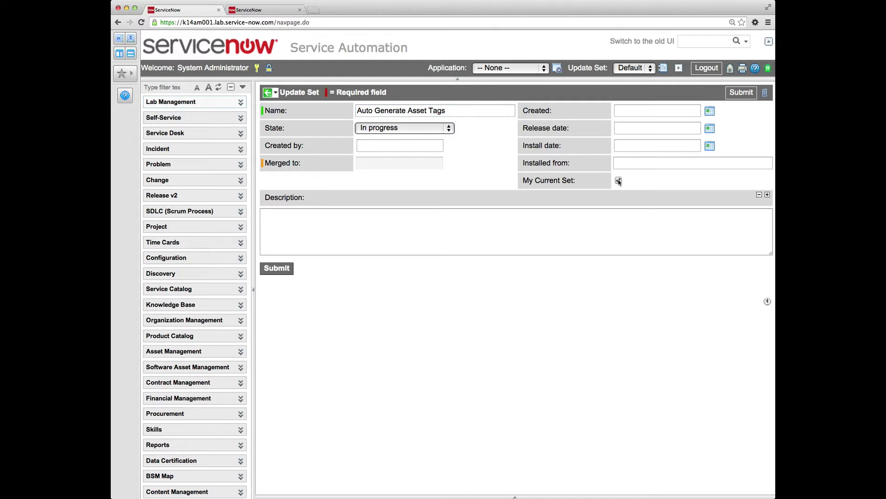
pyautogui.click(740, 93)
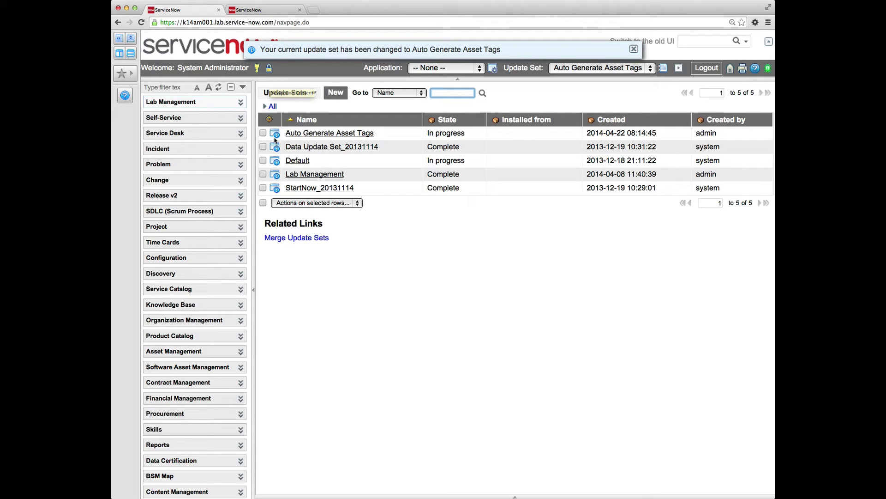
# - Open the KARLA_1 record from the Hardware Assets list
pyautogui.click(172, 351)
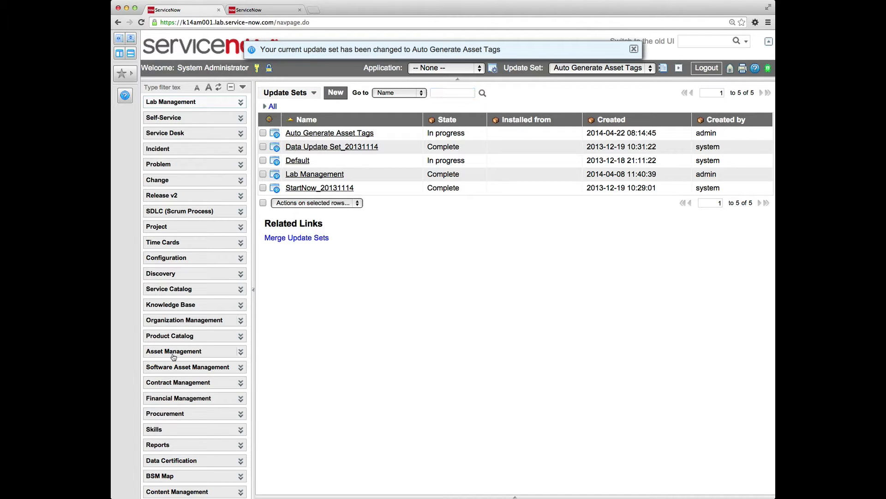
pyautogui.click(184, 400)
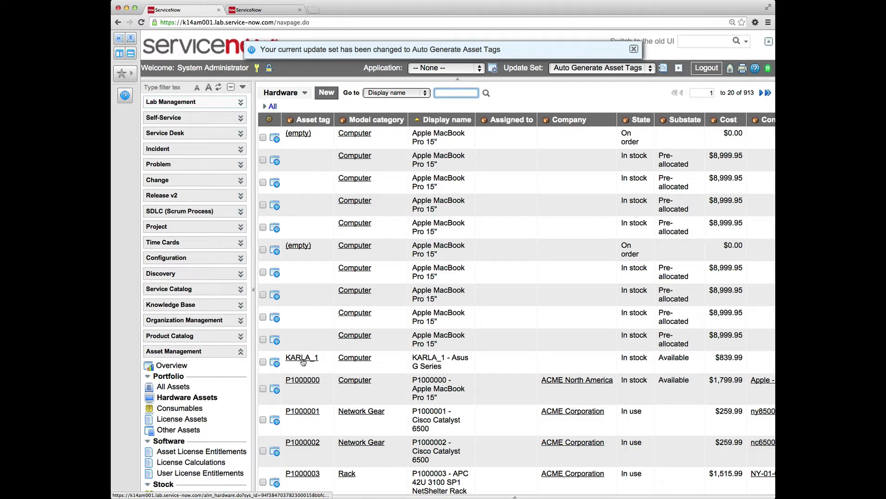
pyautogui.click(303, 358)
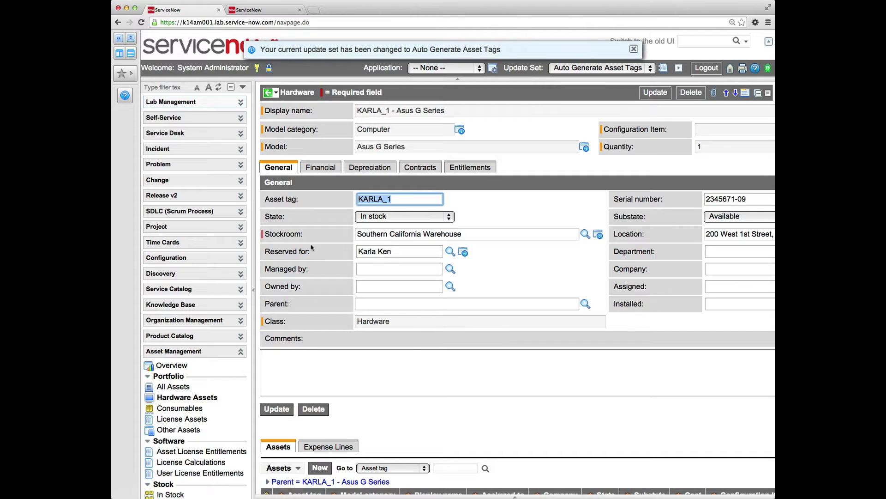
# - Set the Asset tag dictionary default value to javascript:getNextObjNumber(); and save it
pyautogui.rightClick(313, 206)
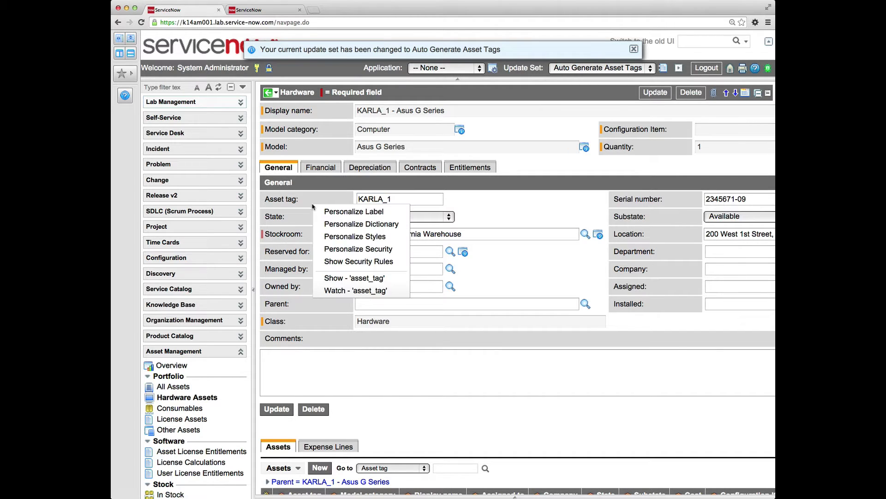
pyautogui.click(348, 224)
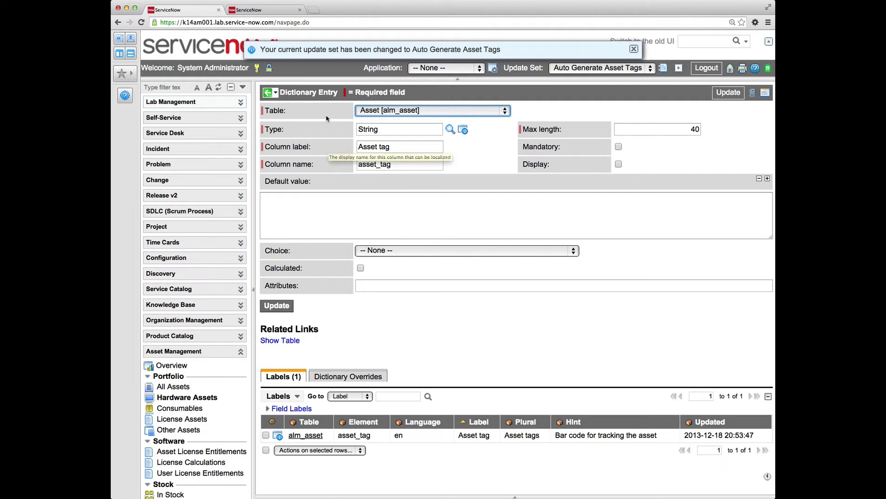
pyautogui.click(328, 118)
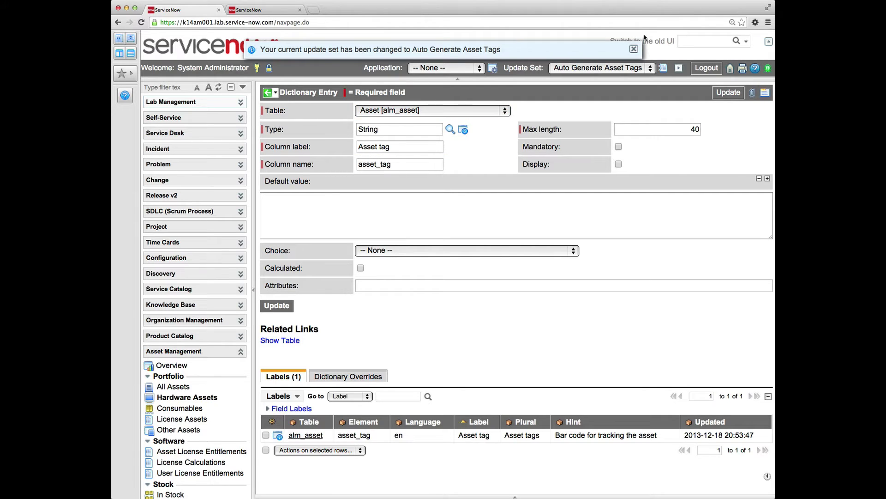
pyautogui.click(634, 49)
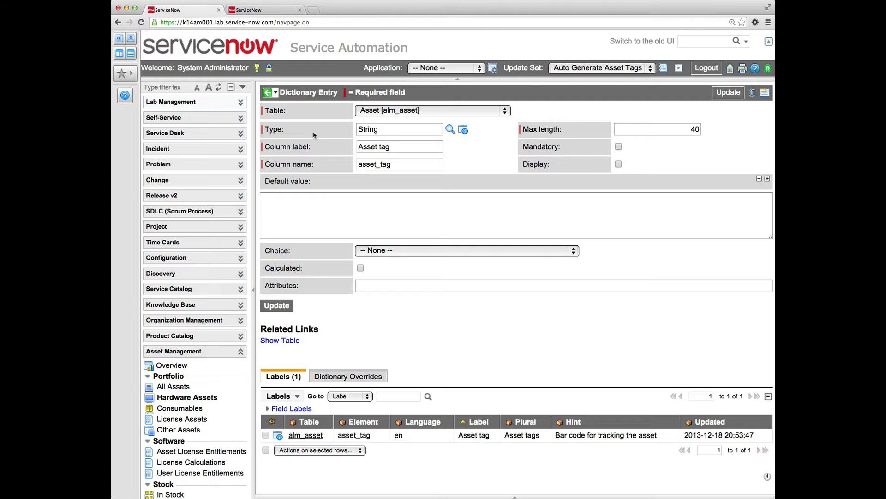
pyautogui.click(337, 220)
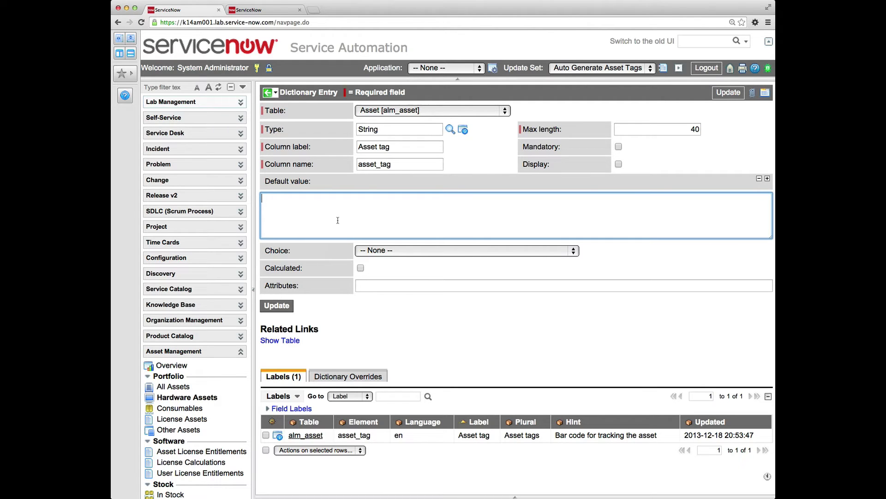
pyautogui.write('javascript:getNextObjNumber();')
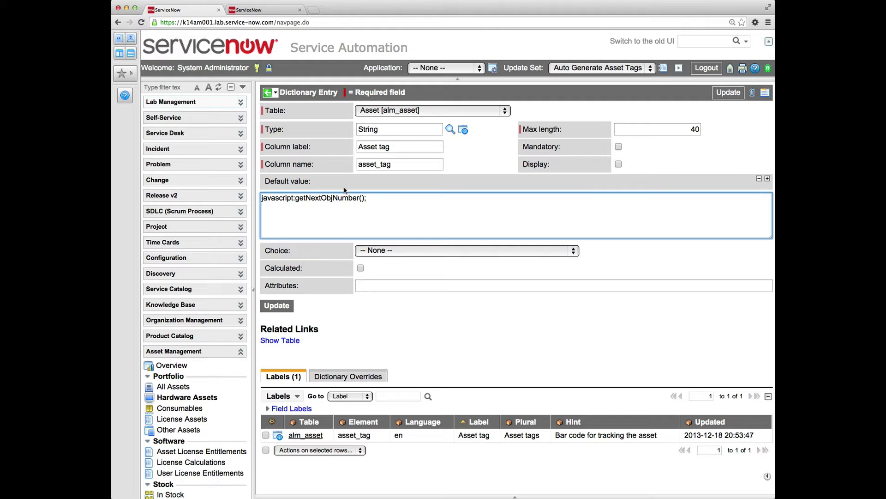
pyautogui.click(728, 92)
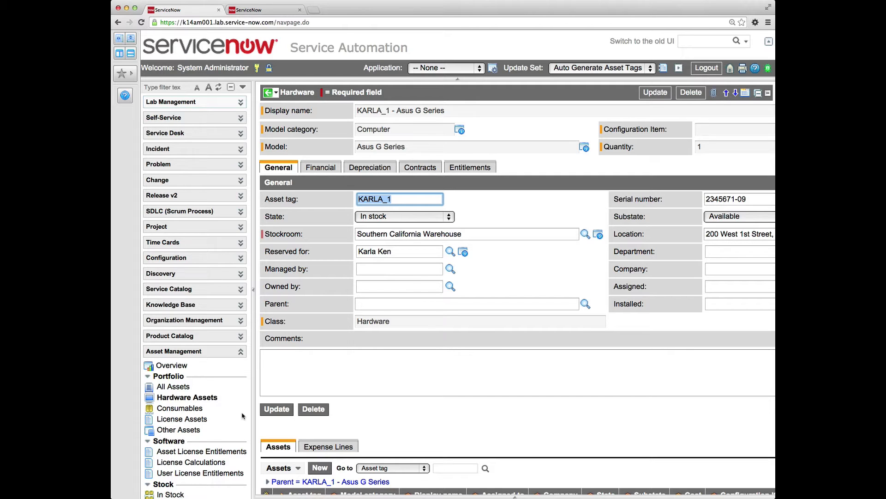
# - Open a new hardware asset form and inspect its auto-filled tag Hardware10000
pyautogui.click(171, 400)
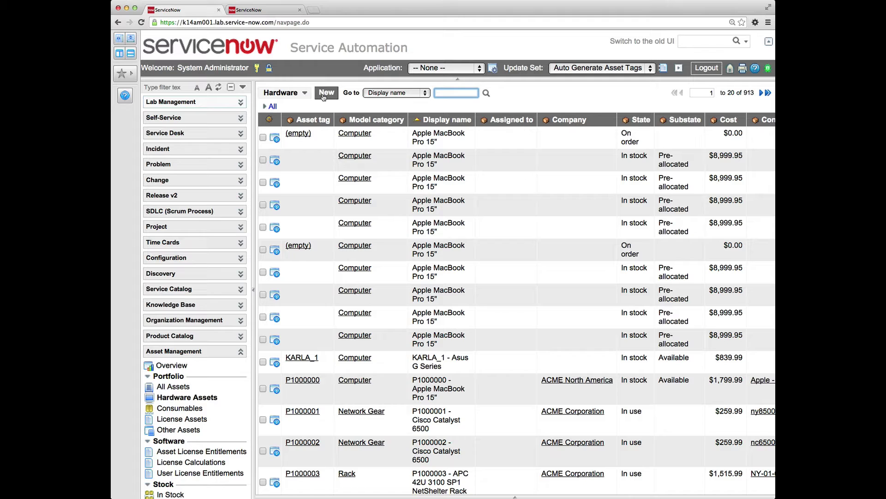
pyautogui.click(326, 93)
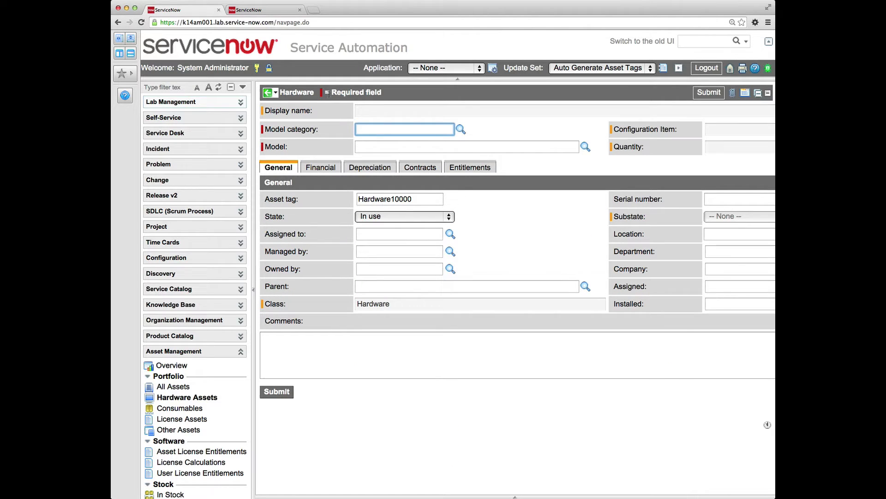
pyautogui.click(416, 200)
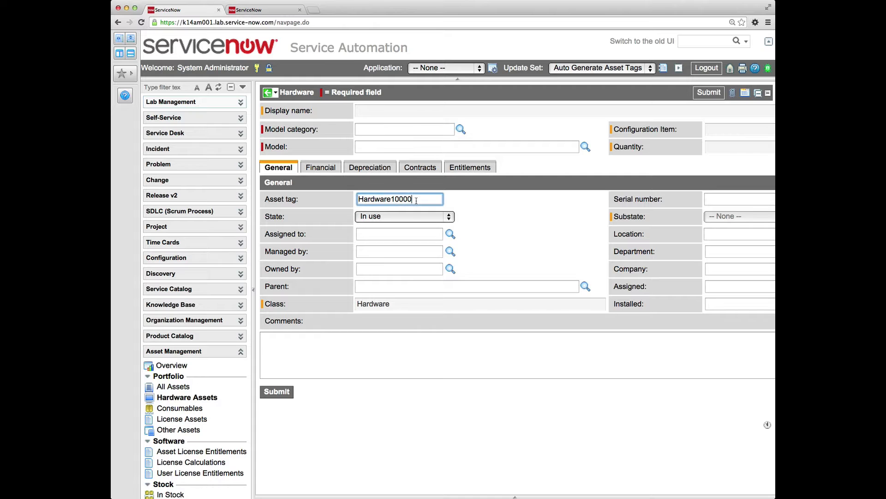
pyautogui.moveTo(416, 200); pyautogui.dragTo(355, 201)
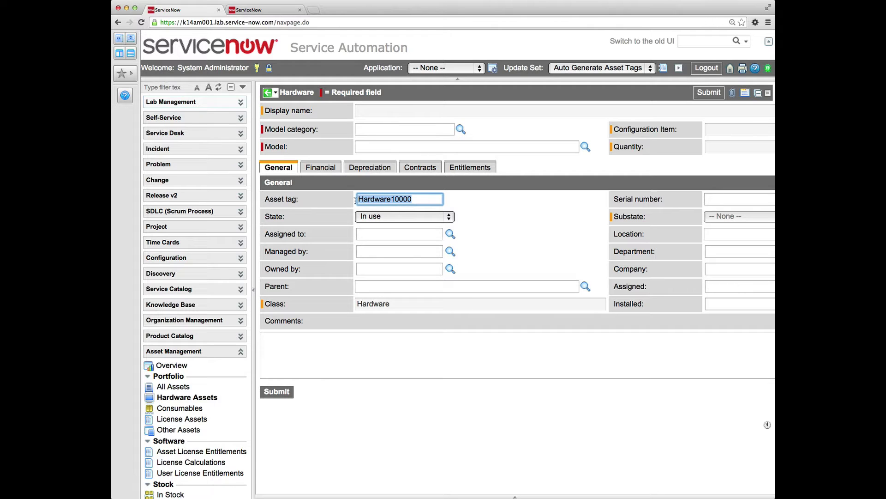
pyautogui.click(393, 199)
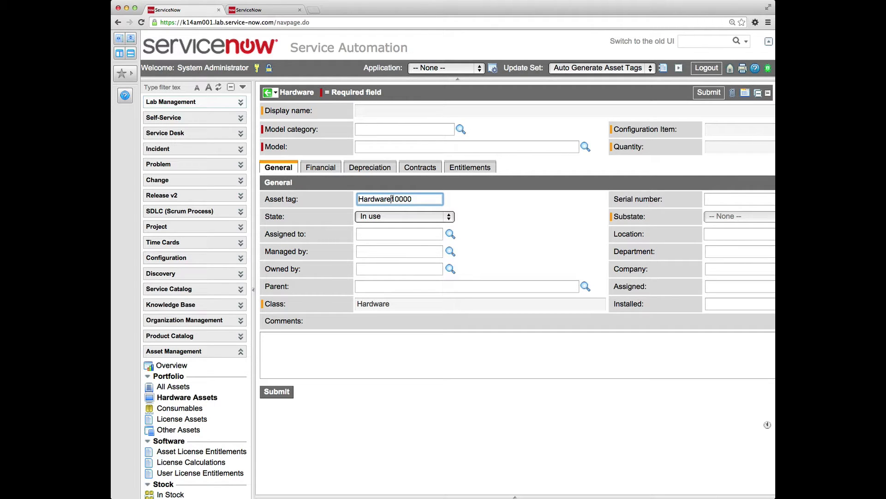
pyautogui.moveTo(393, 198); pyautogui.dragTo(357, 199)
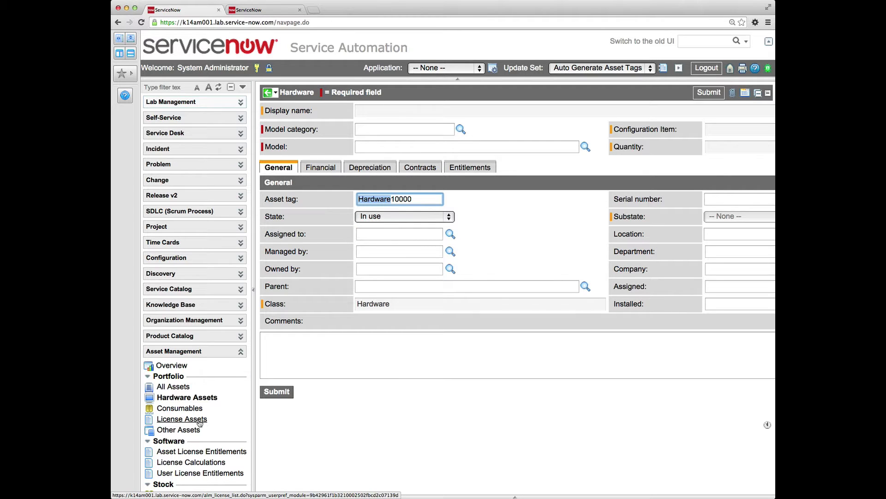
# - Open a new License Assets form and check the auto-filled tag Software License10000
pyautogui.click(199, 420)
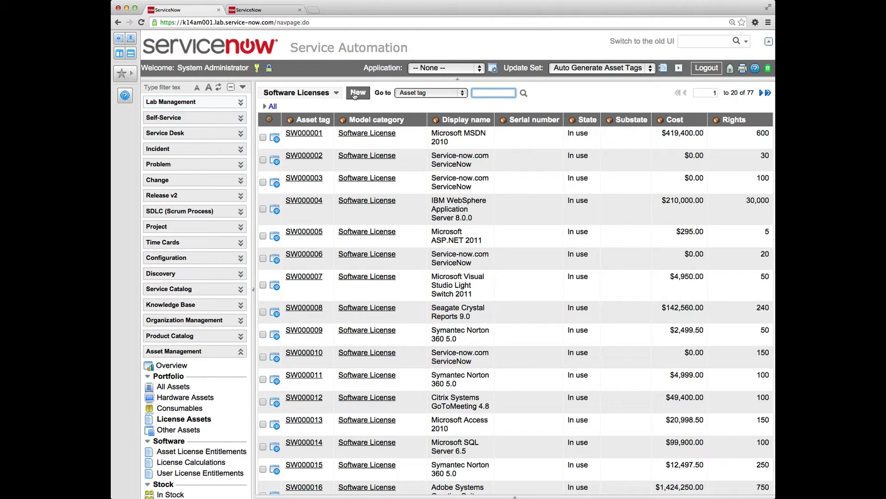
pyautogui.click(358, 93)
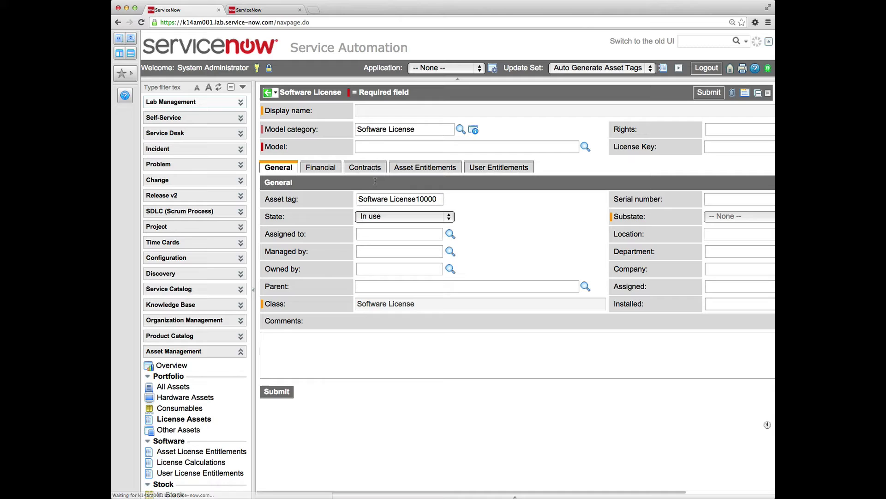
pyautogui.moveTo(416, 197); pyautogui.dragTo(353, 204)
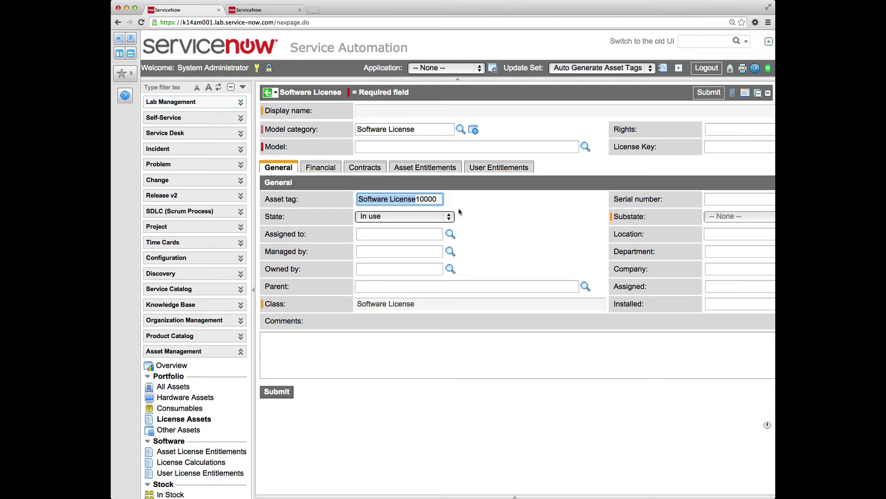
# - Filter the navigator for 'numb' and open Number Maintenance
pyautogui.rightClick(280, 90)
pyautogui.click(153, 87)
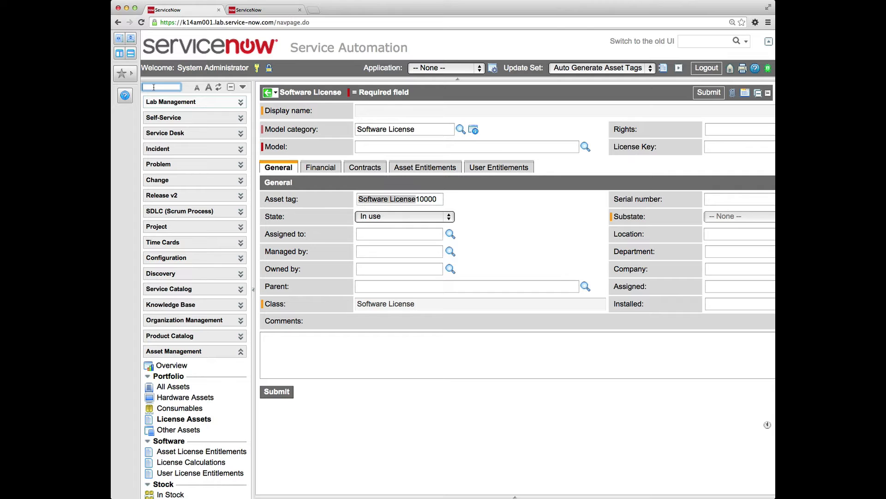
pyautogui.write('numb')
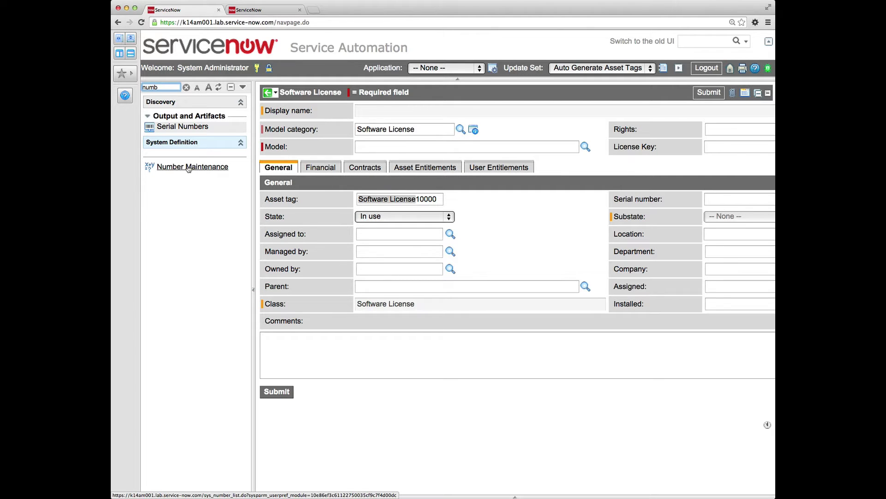
pyautogui.click(188, 167)
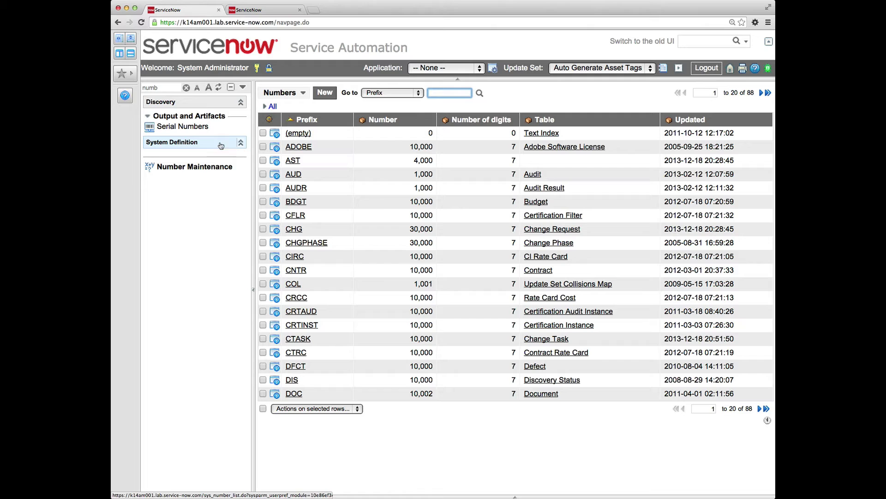
# - Search the Number Maintenance list by Table for *hardware
pyautogui.click(415, 94)
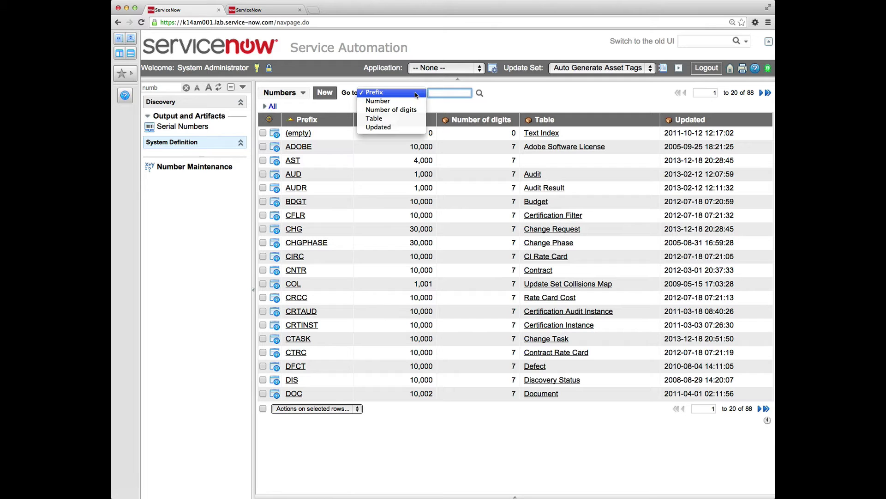
pyautogui.click(384, 118)
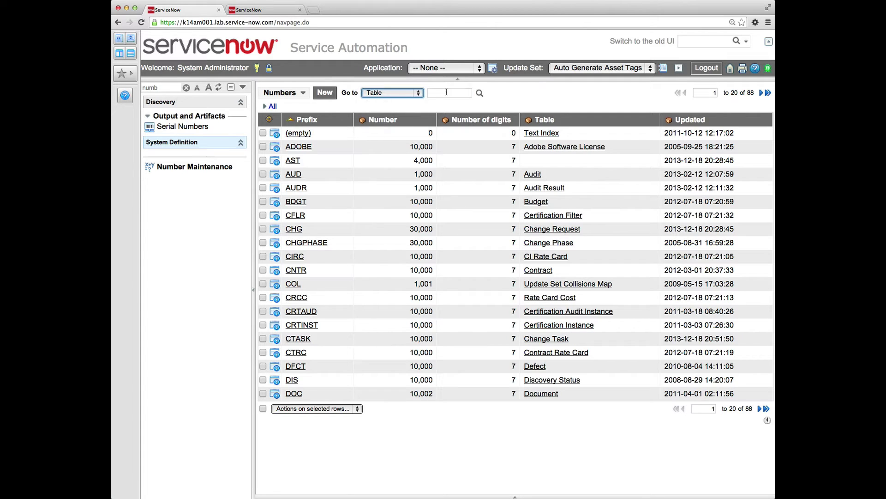
pyautogui.click(447, 92)
pyautogui.write('*har')
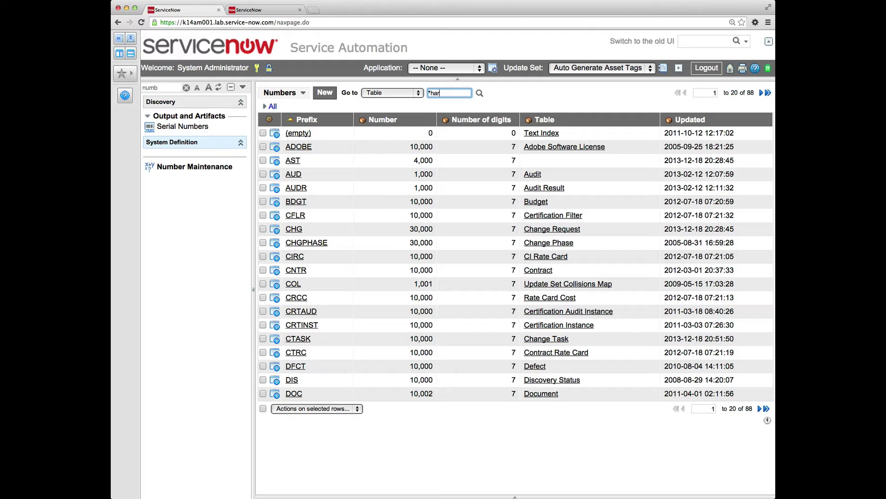
pyautogui.write('dware')
pyautogui.press('Return')
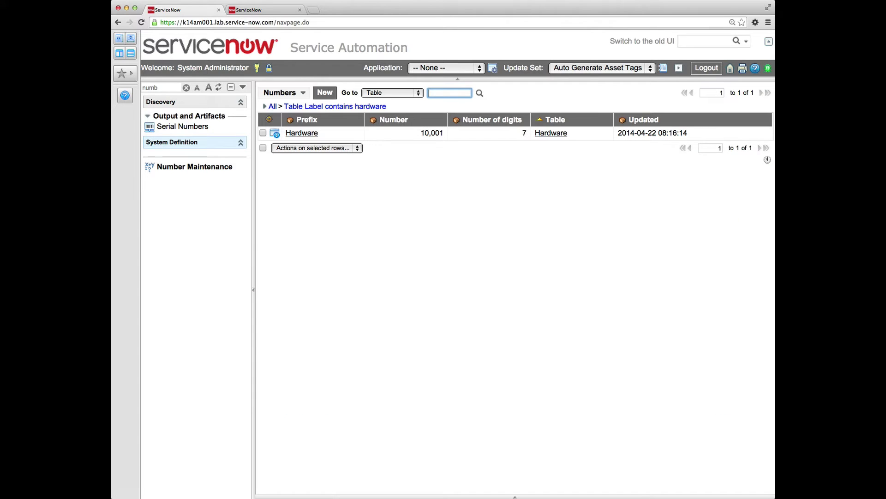
# - Change the Hardware number record to prefix HW with 10 digits and save
pyautogui.click(296, 134)
pyautogui.moveTo(395, 128); pyautogui.dragTo(358, 128)
pyautogui.write('H')
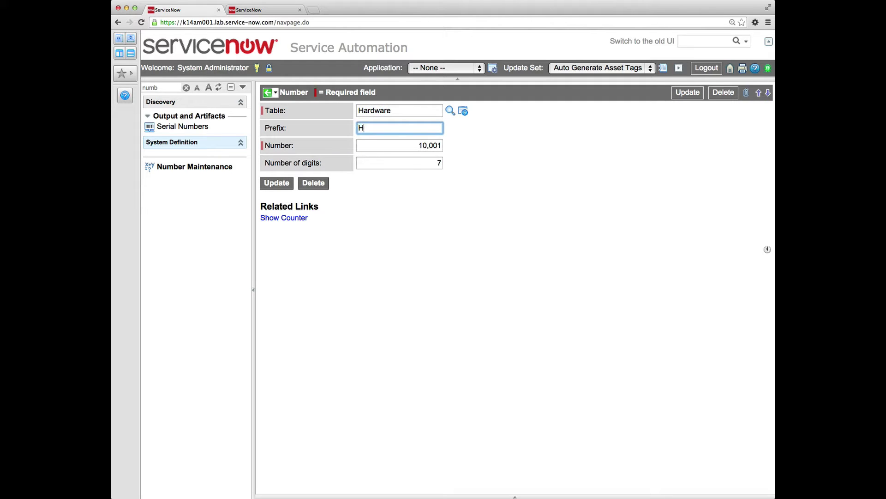
pyautogui.write('w')
pyautogui.press('BackSpace')
pyautogui.write('W')
pyautogui.press('Tab')
pyautogui.press('Tab')
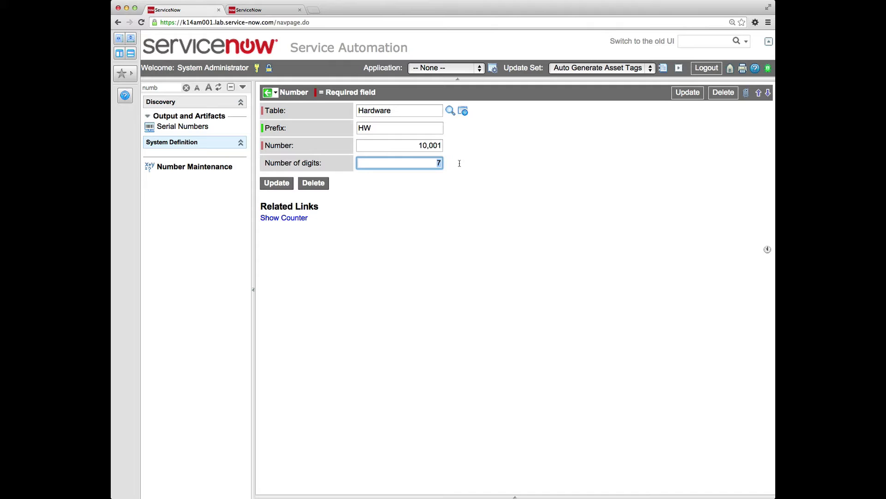
pyautogui.write('10')
pyautogui.click(283, 183)
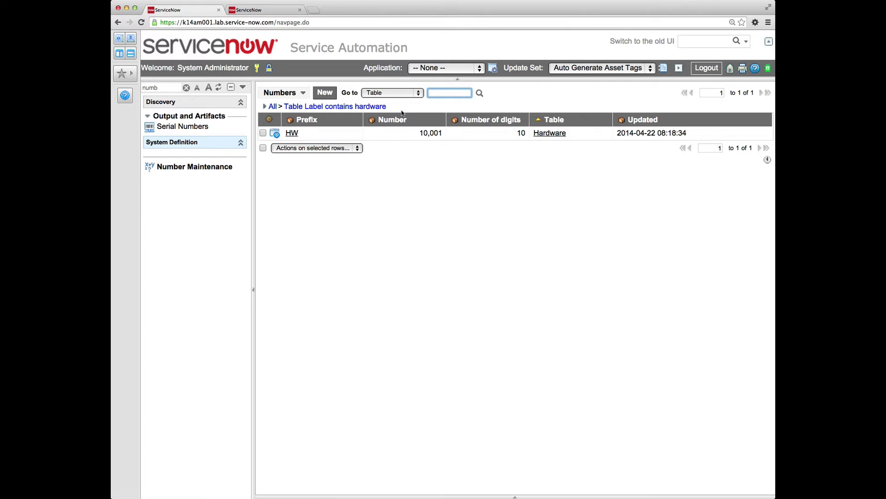
# - Find the Software License number record via *software and set its prefix to SW
pyautogui.write('*software')
pyautogui.press('Return')
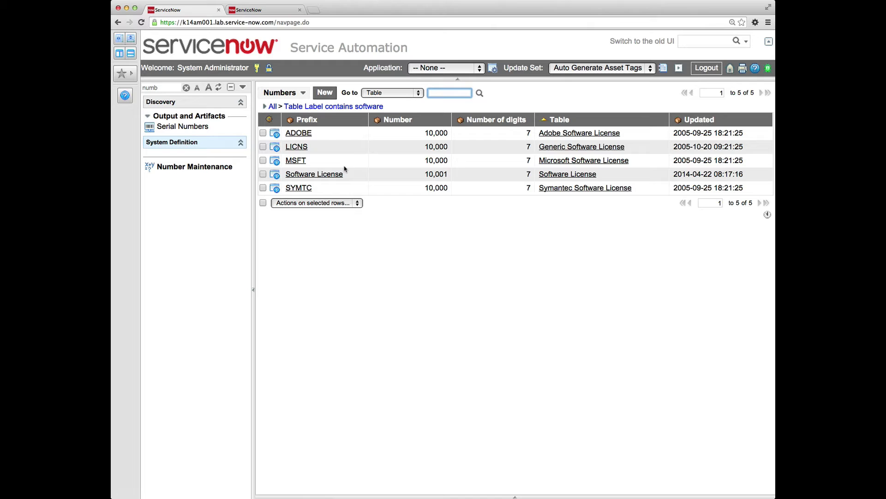
pyautogui.click(320, 175)
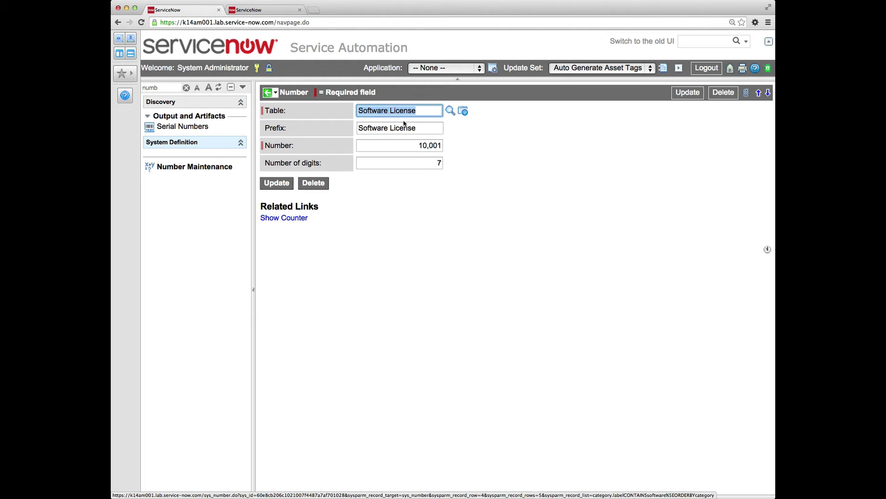
pyautogui.moveTo(417, 128); pyautogui.dragTo(355, 128)
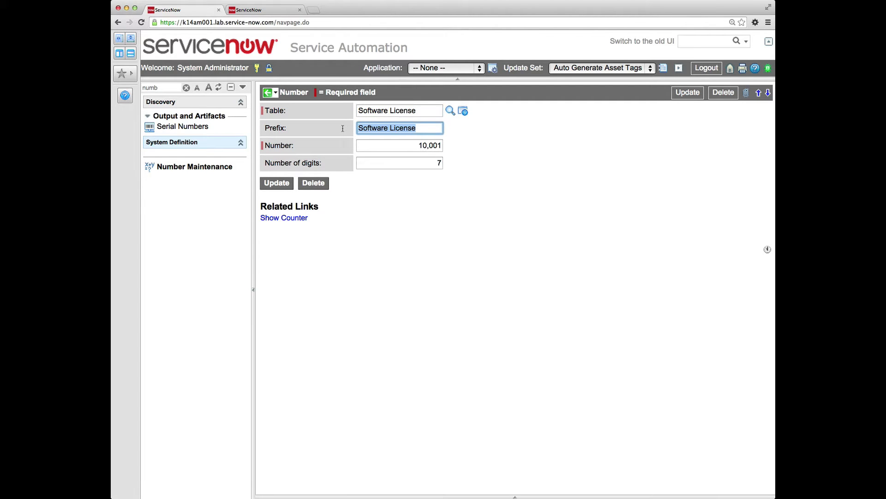
pyautogui.write('SW')
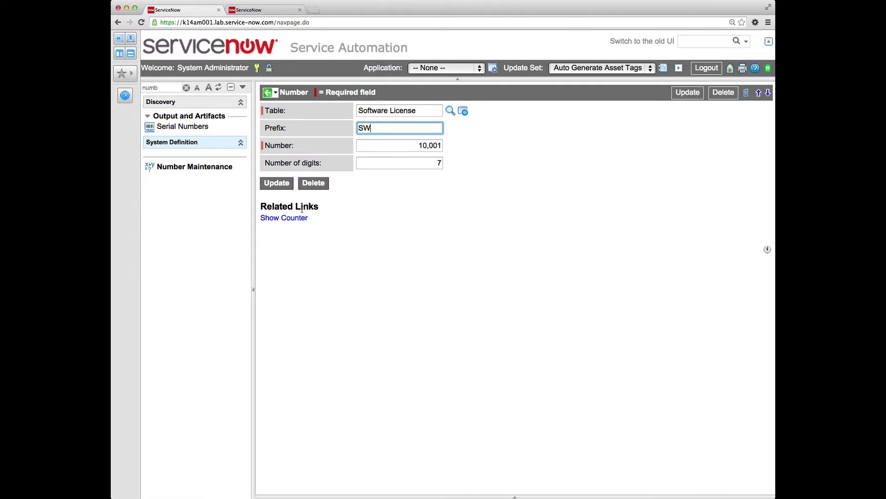
pyautogui.click(275, 185)
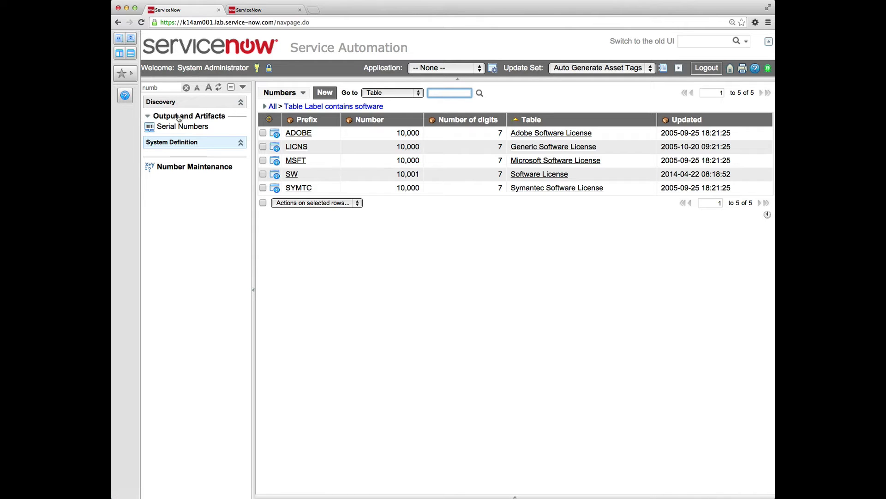
pyautogui.doubleClick(166, 89)
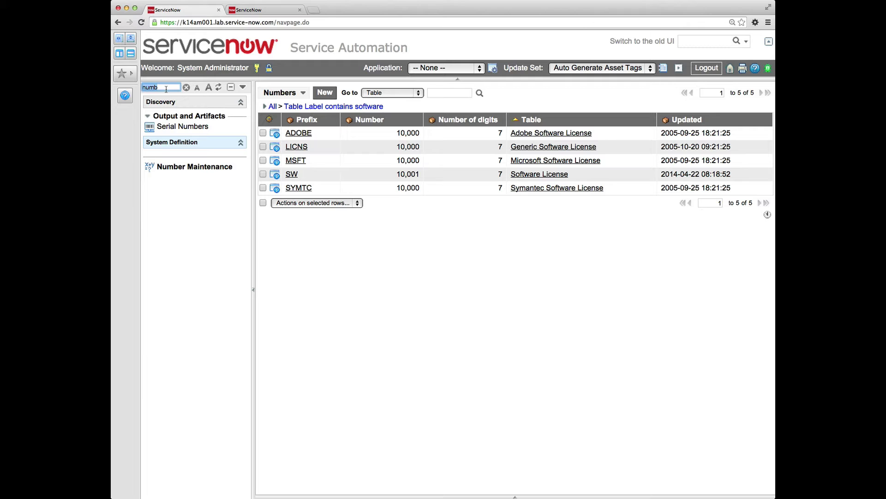
pyautogui.write('asset')
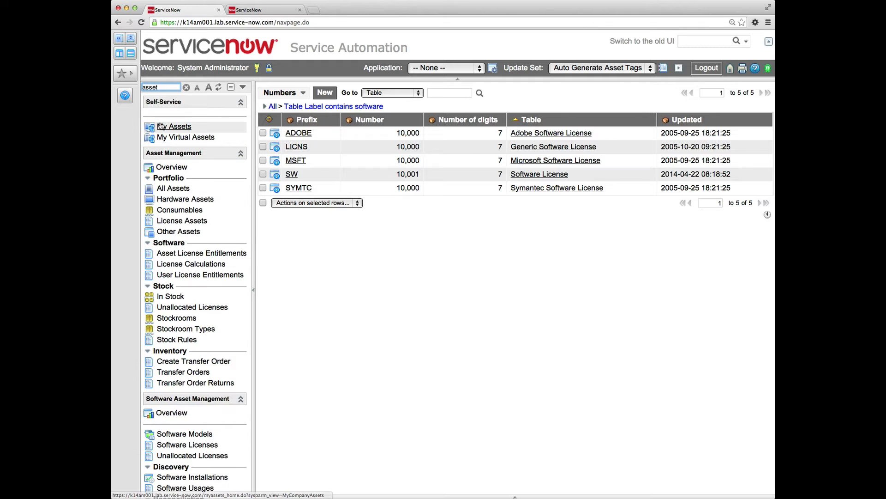
pyautogui.click(184, 202)
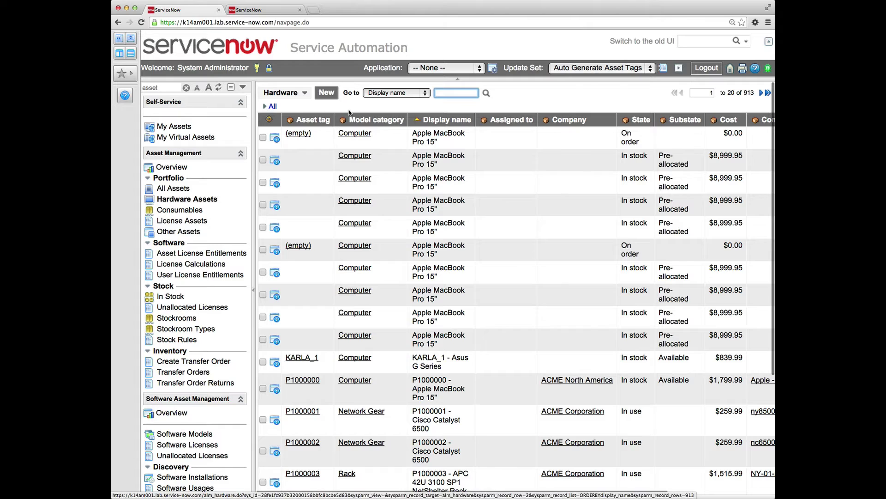
pyautogui.click(325, 93)
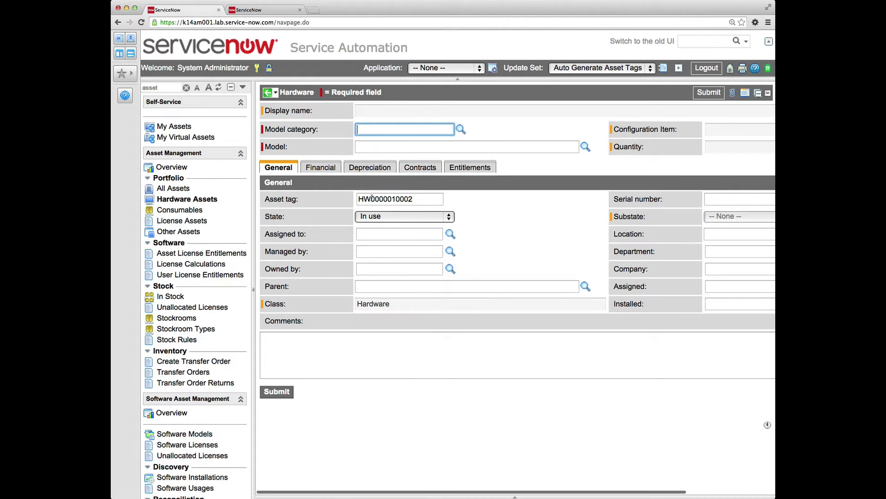
pyautogui.moveTo(372, 199); pyautogui.dragTo(357, 199)
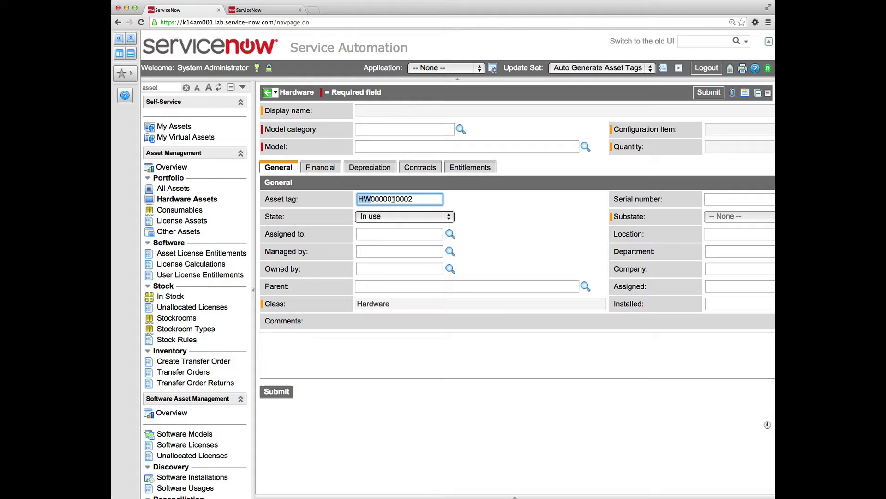
pyautogui.click(392, 199)
# - Open a new License Assets form and check its SW-prefixed tag SW0010002
pyautogui.click(185, 221)
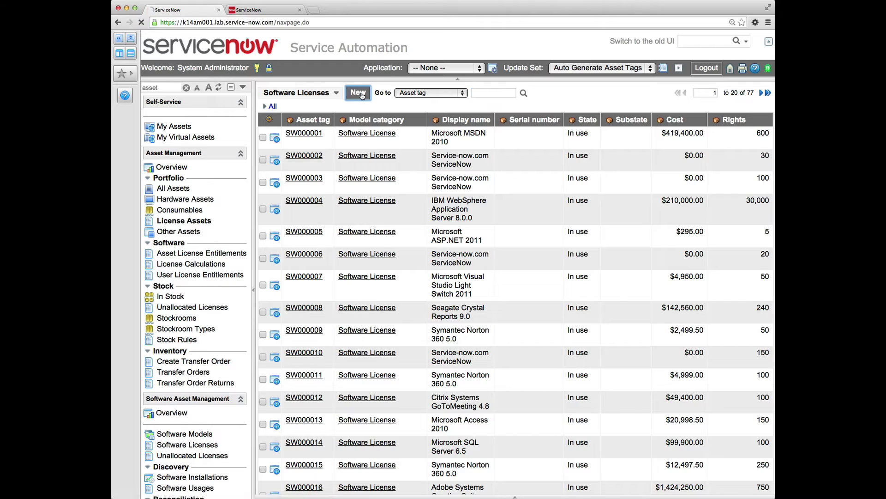
pyautogui.click(359, 93)
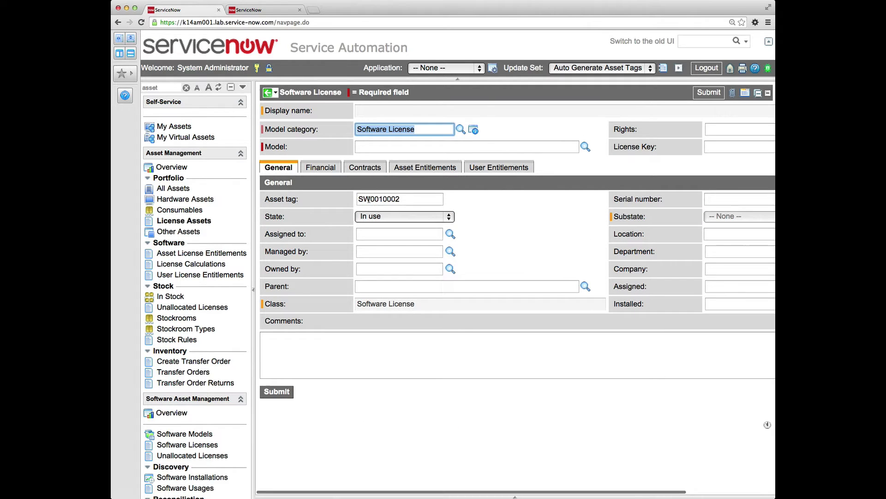
pyautogui.moveTo(369, 199); pyautogui.dragTo(354, 199)
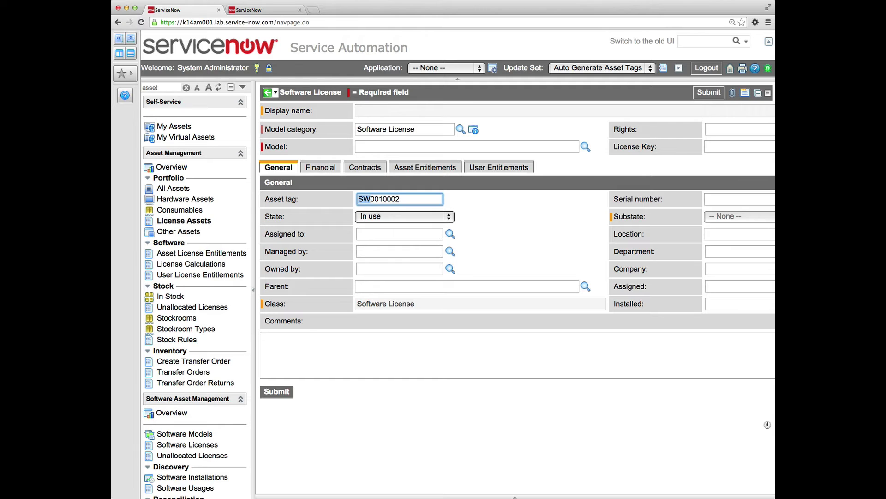
pyautogui.doubleClick(153, 88)
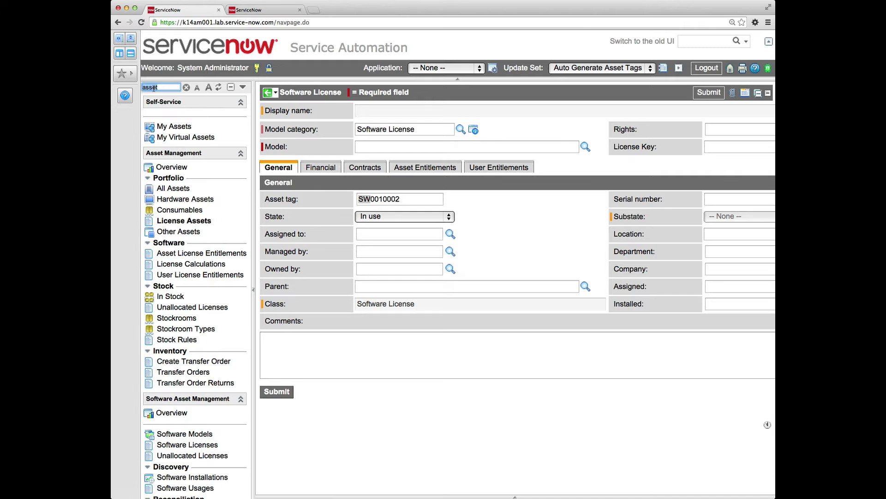
# - Create computer Asset123 and pick model Apple MacBook Air 13" from the *ap search
pyautogui.write('compu')
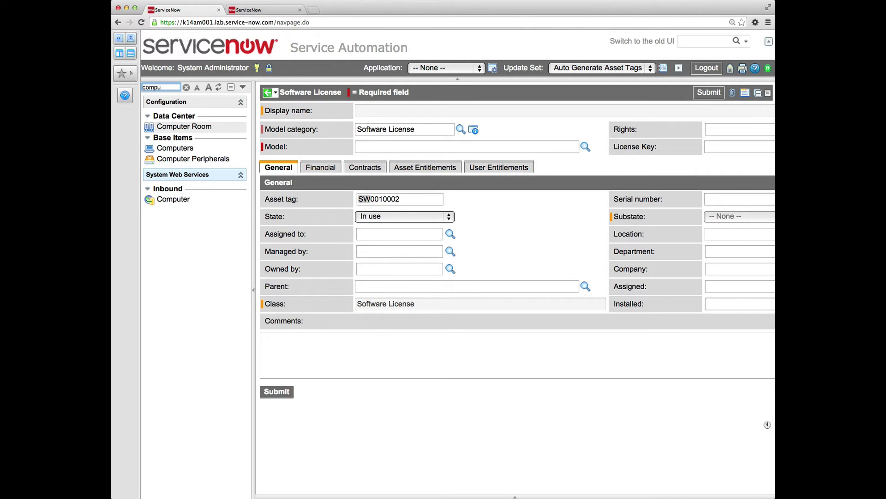
pyautogui.click(177, 150)
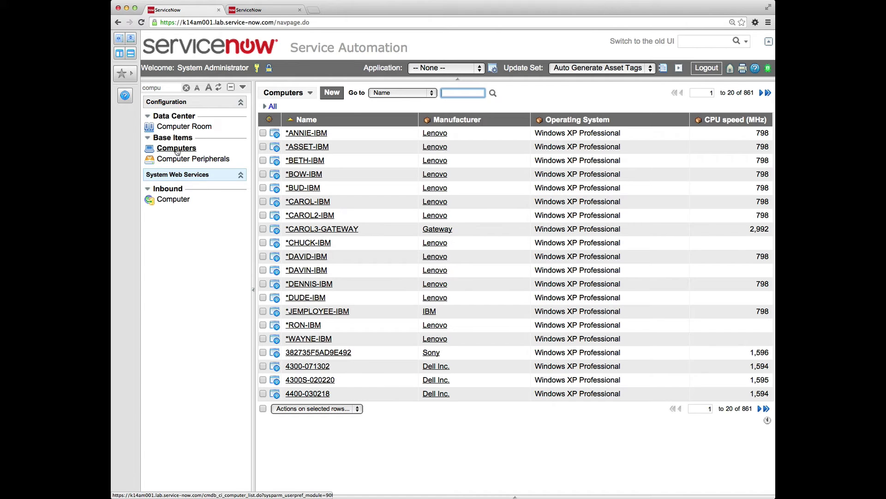
pyautogui.click(328, 93)
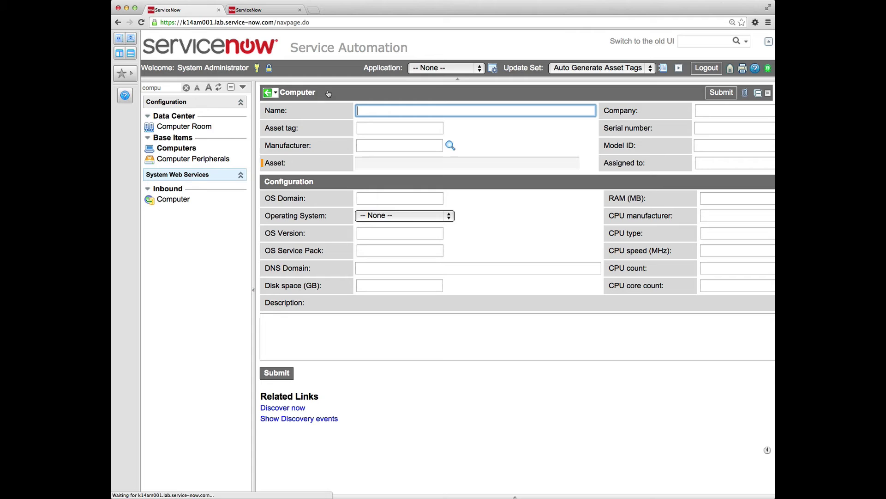
pyautogui.write('Asset')
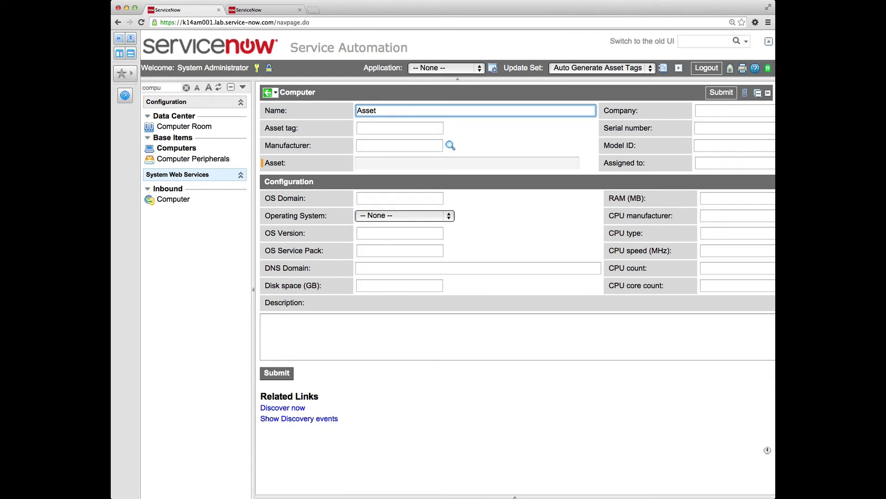
pyautogui.write('123')
pyautogui.click(699, 147)
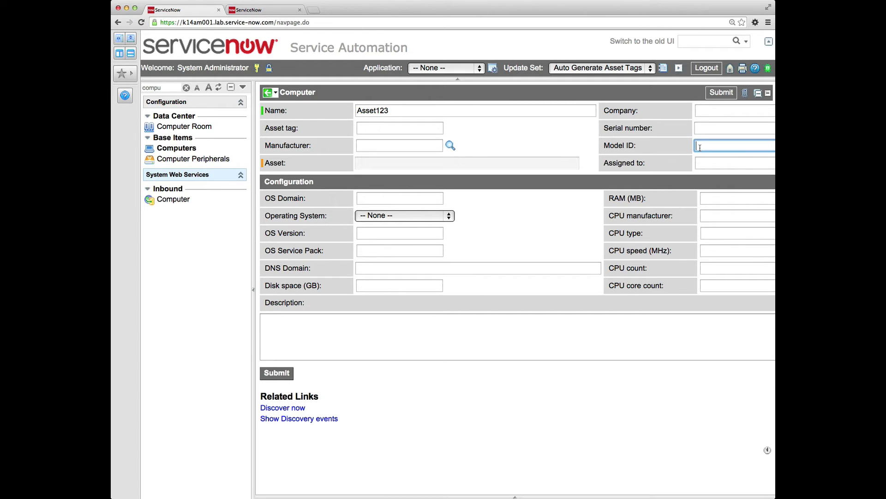
pyautogui.write('*ap')
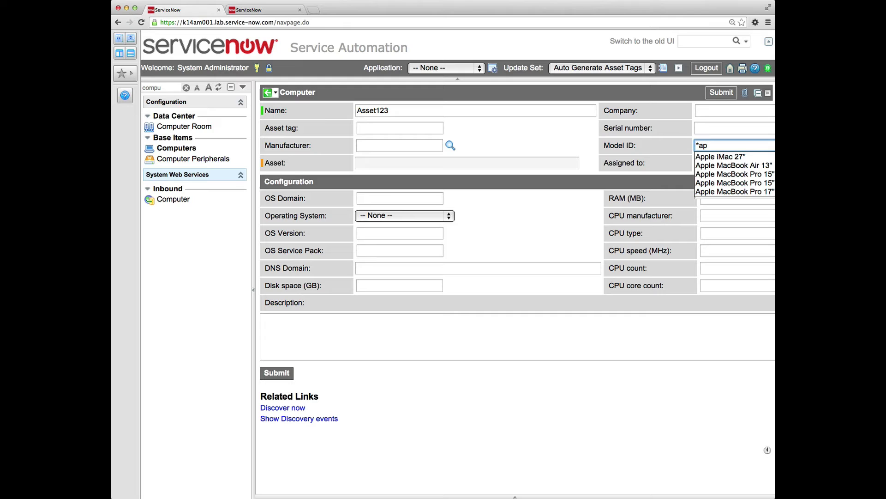
pyautogui.press('Down')
pyautogui.press('Down')
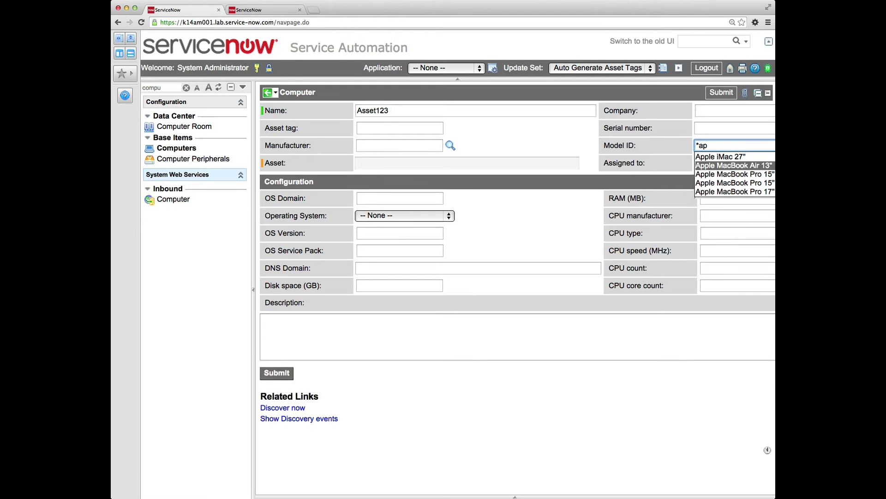
pyautogui.press('Return')
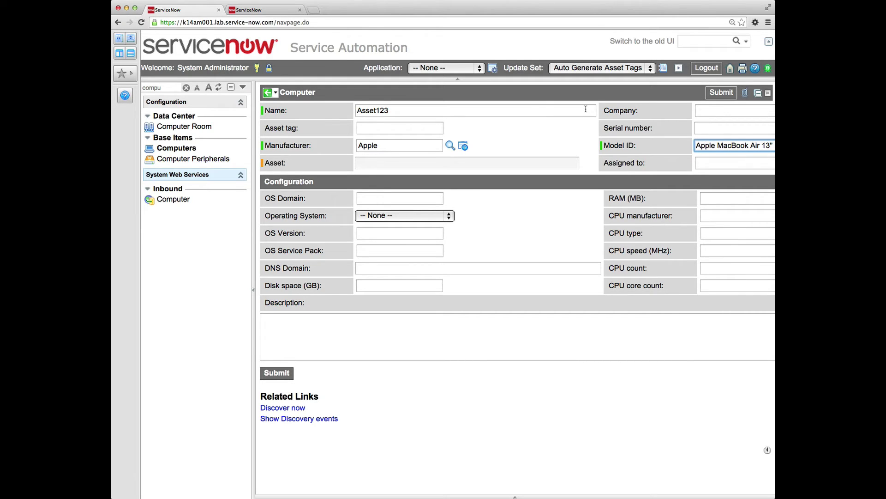
# - Save computer Asset123 from the header menu and view its linked asset tag
pyautogui.rightClick(542, 97)
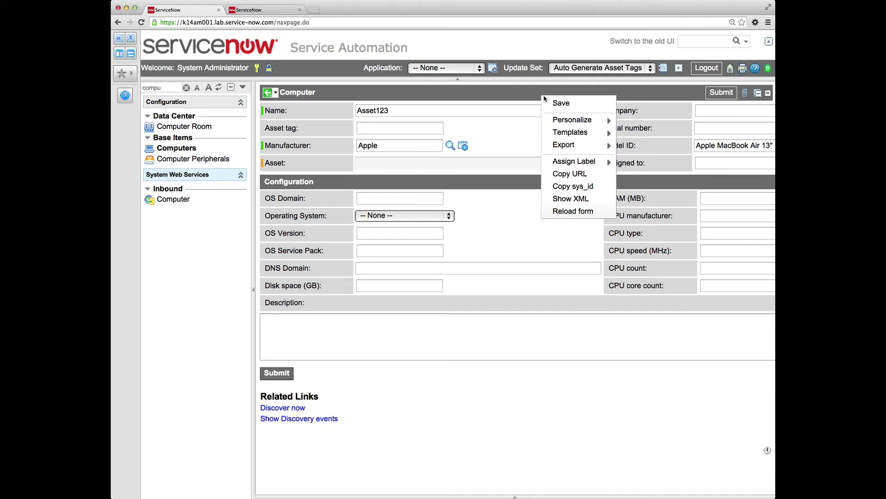
pyautogui.click(553, 104)
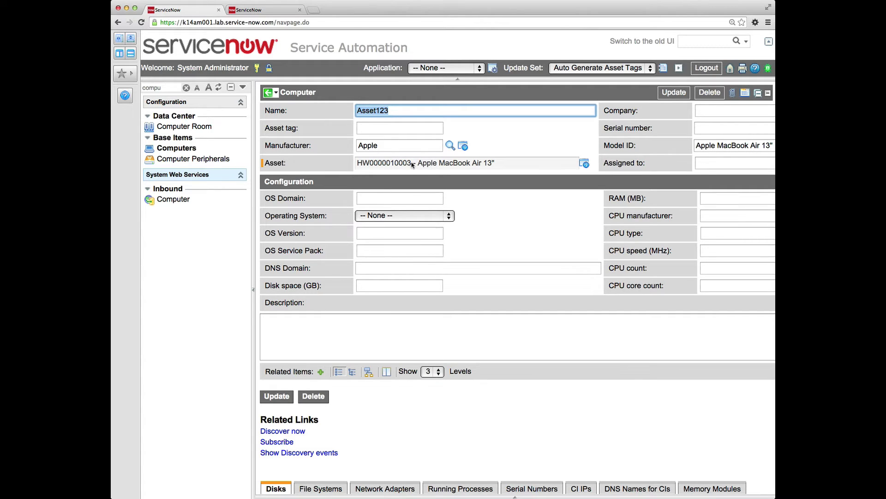
pyautogui.moveTo(411, 163); pyautogui.dragTo(354, 162)
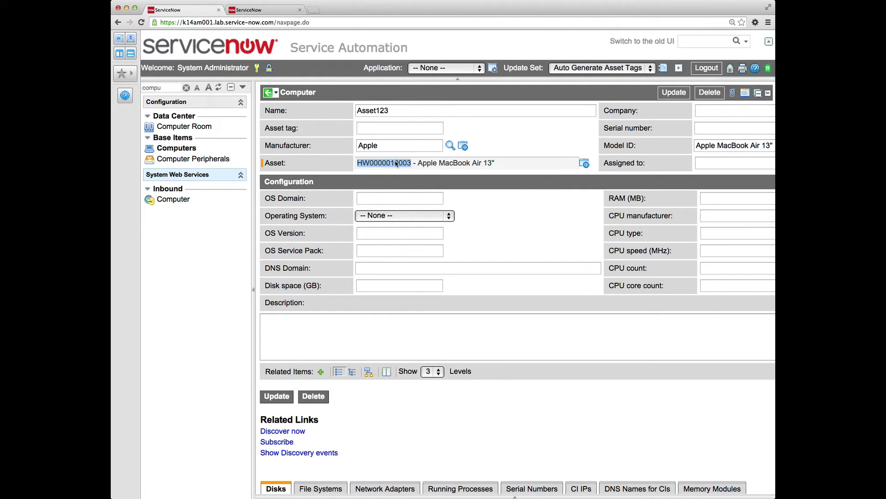
pyautogui.click(584, 163)
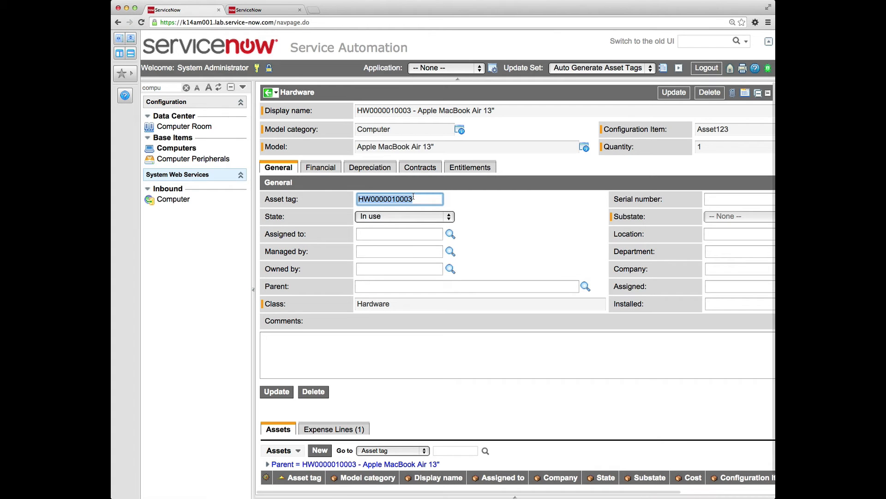
pyautogui.hscroll(5, 512, 170)
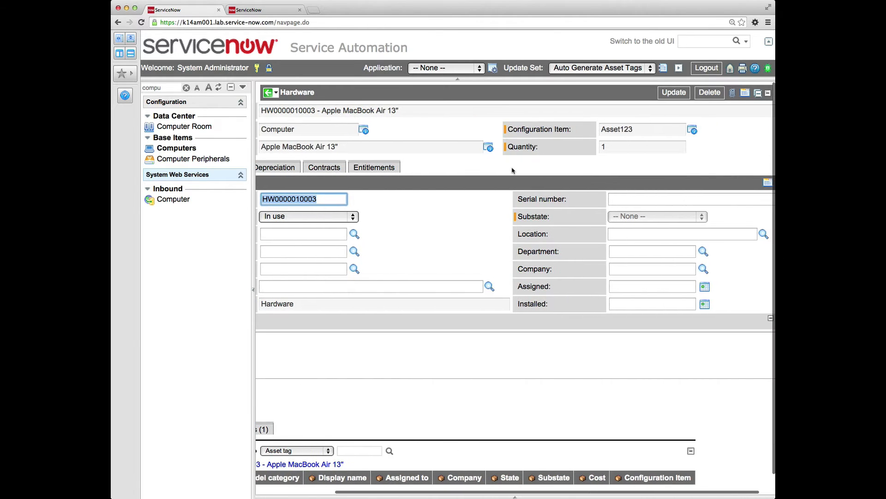
pyautogui.click(692, 130)
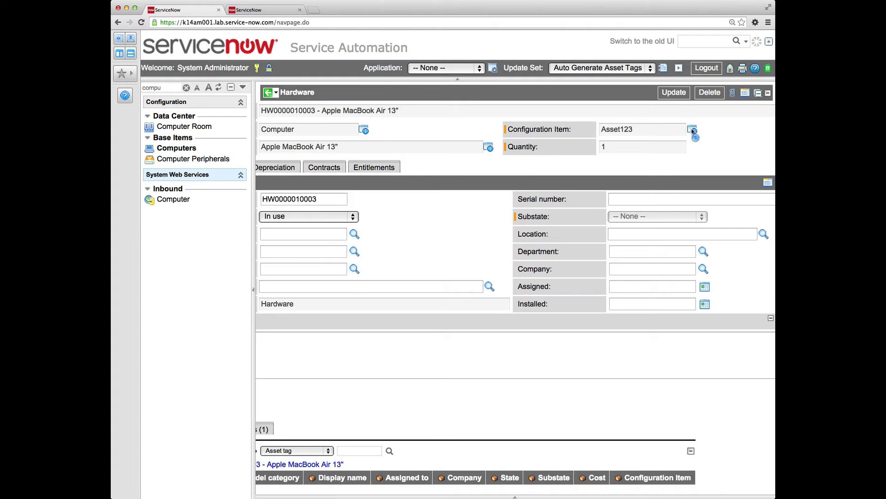
pyautogui.click(692, 131)
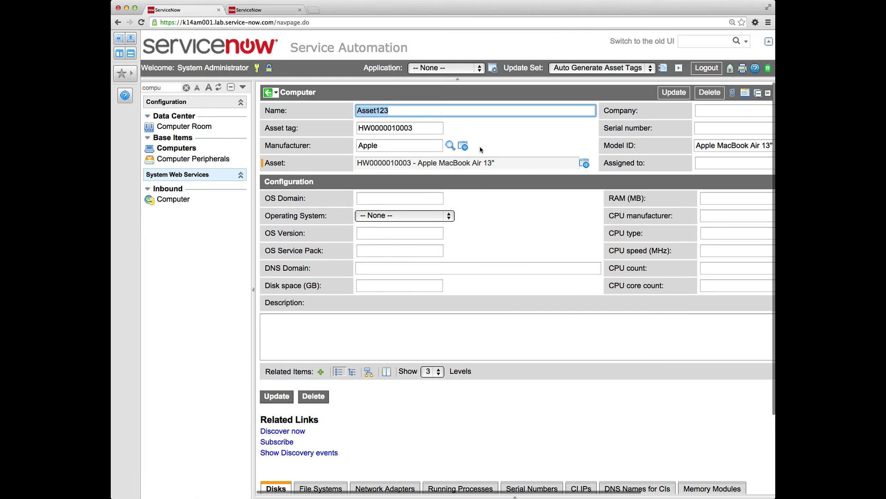
pyautogui.moveTo(428, 129); pyautogui.dragTo(342, 138)
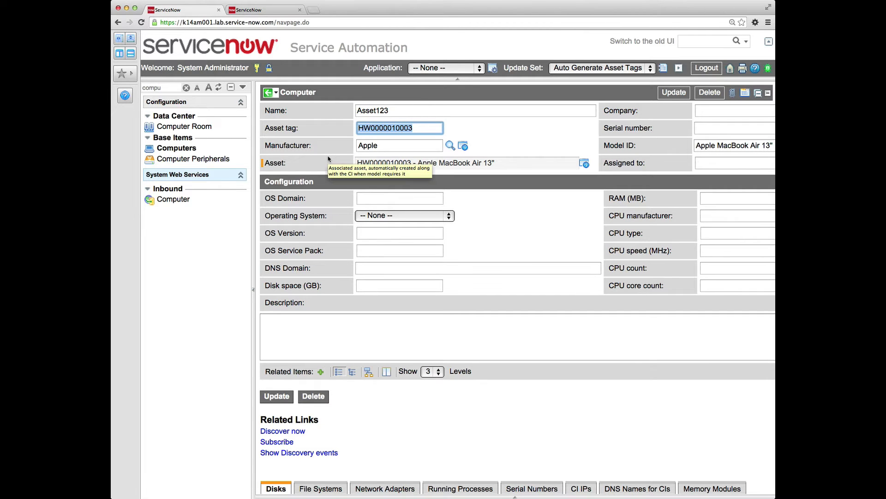
# - Switch to the k14am002 instance in the second browser tab, showing its Admin homepage
pyautogui.click(514, 125)
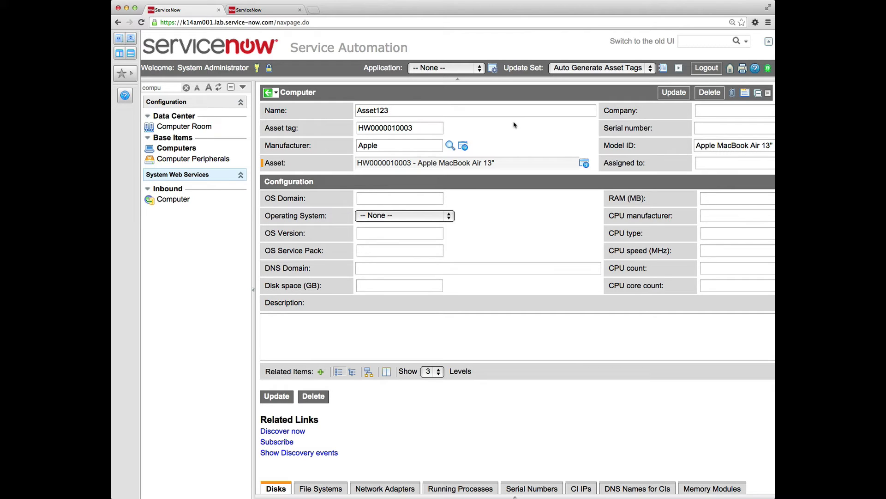
pyautogui.click(272, 12)
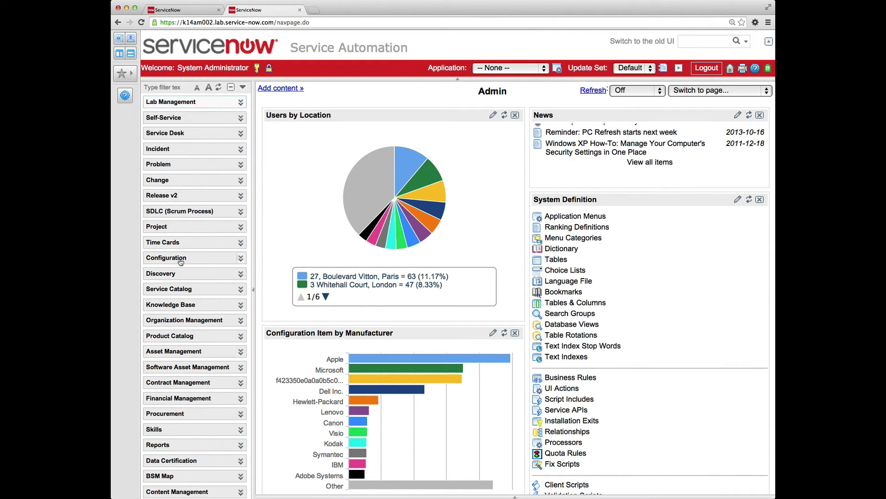
# - Open a new Computer form from the Configuration > Computers list of 861 records
pyautogui.click(174, 87)
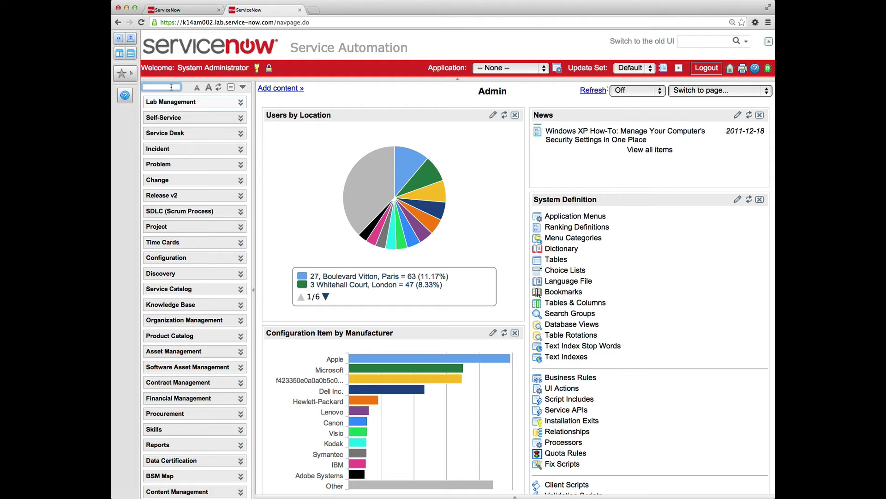
pyautogui.write('compu')
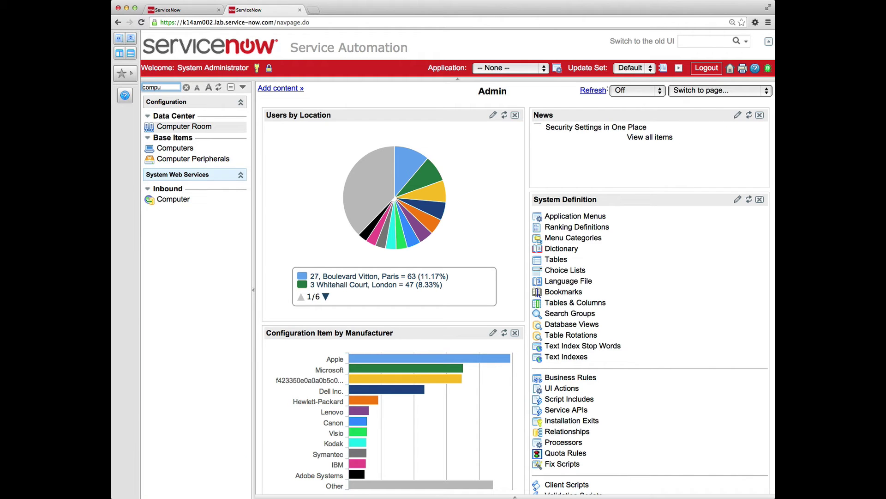
pyautogui.click(182, 152)
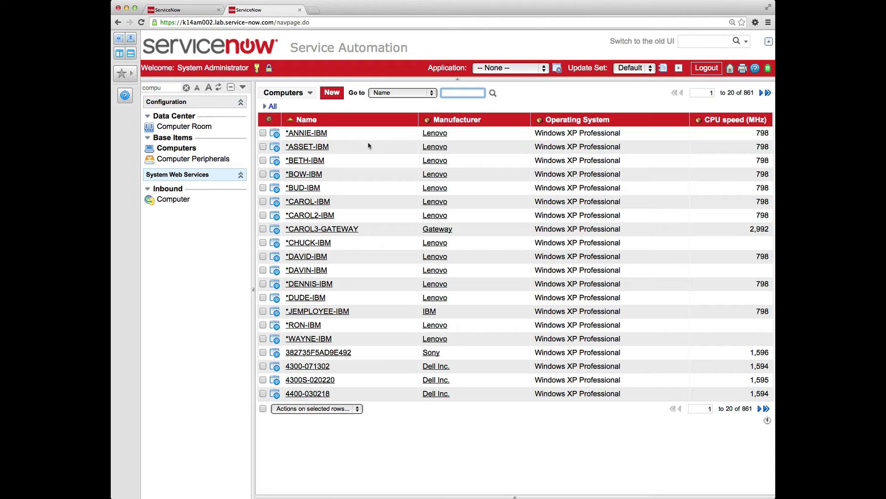
pyautogui.click(331, 96)
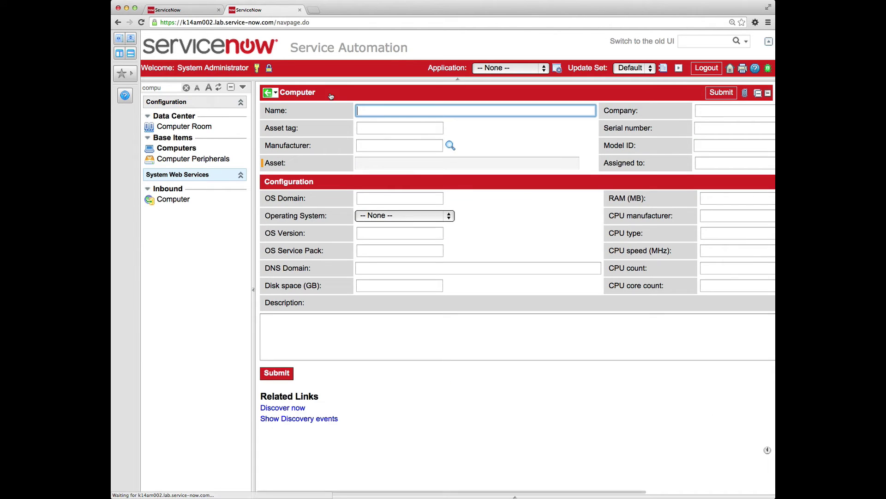
# - Set the Asset tag dictionary default value to javascript:getNextObjNumber(); and update it
pyautogui.rightClick(312, 130)
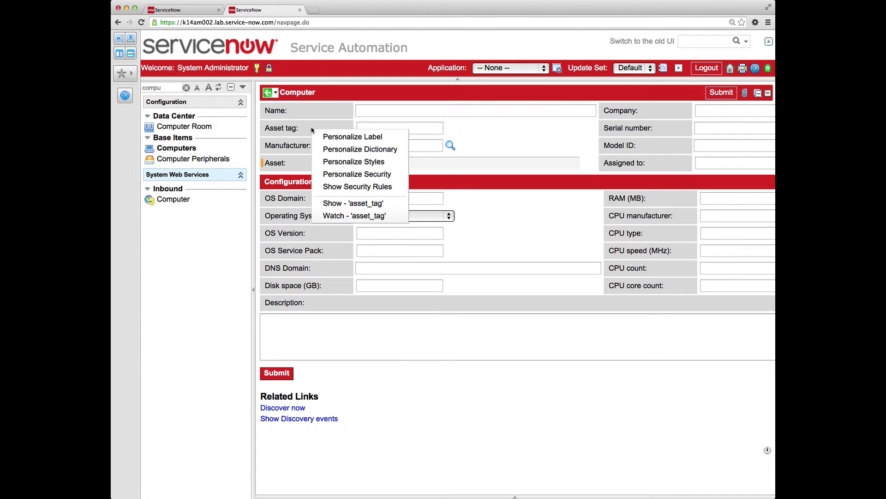
pyautogui.click(345, 150)
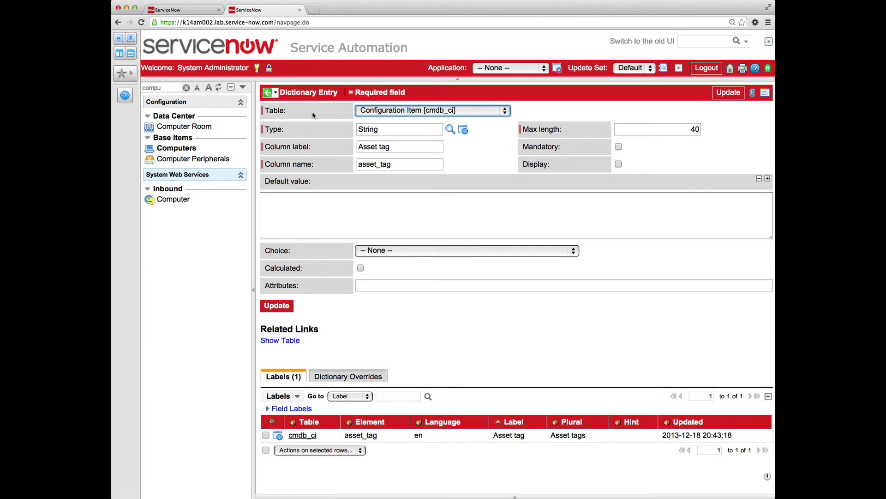
pyautogui.click(303, 203)
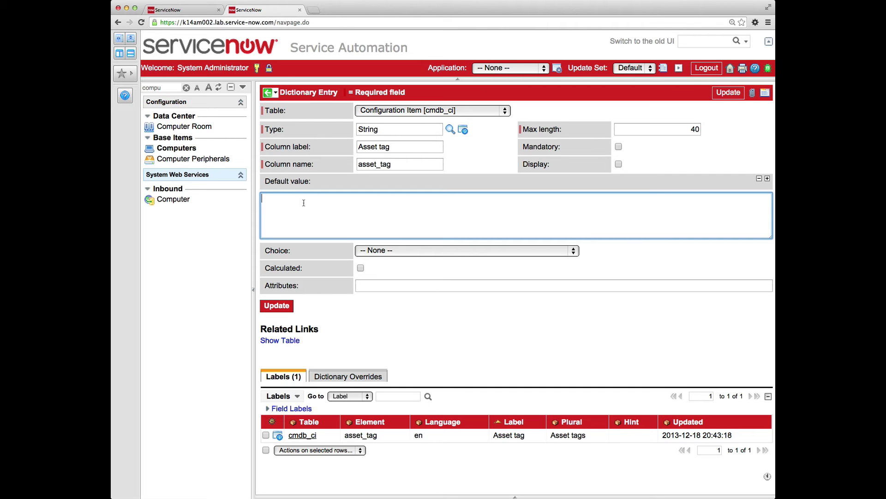
pyautogui.write('javascript:getNextObjNumber();')
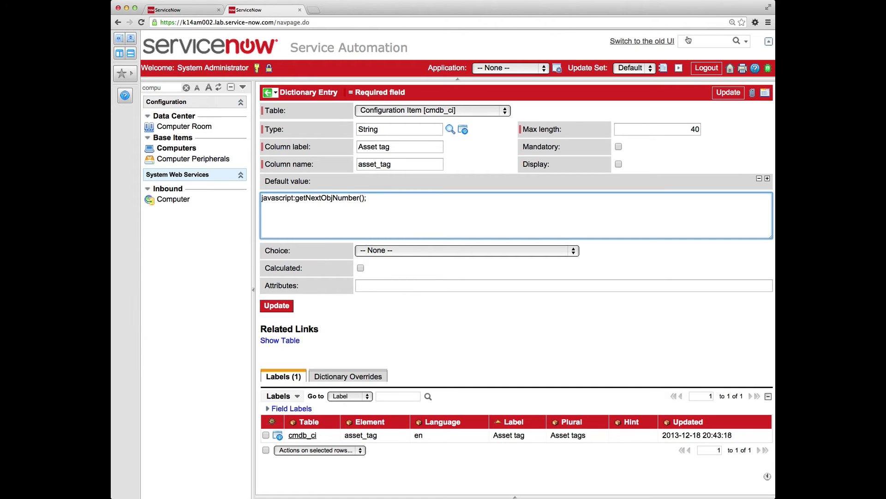
pyautogui.click(727, 93)
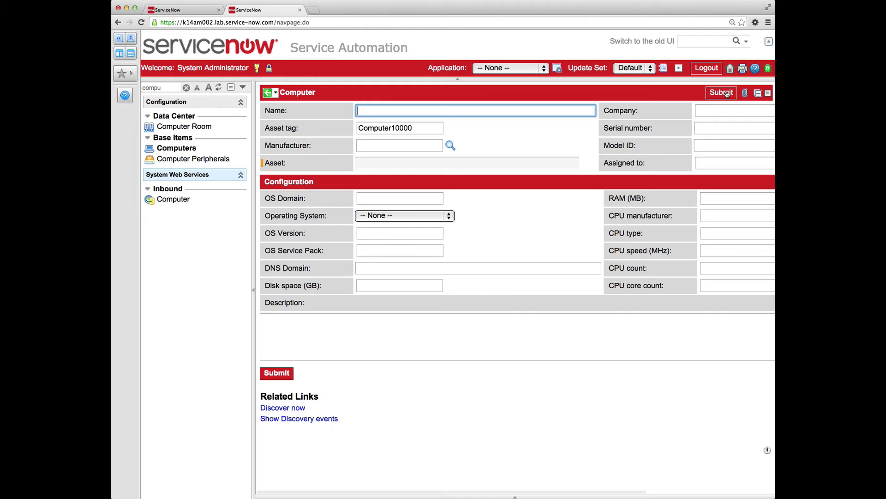
# - Open a new System Definition > Number Maintenance record, defaulting to 1,000 with 7 digits
pyautogui.moveTo(416, 128); pyautogui.dragTo(356, 128)
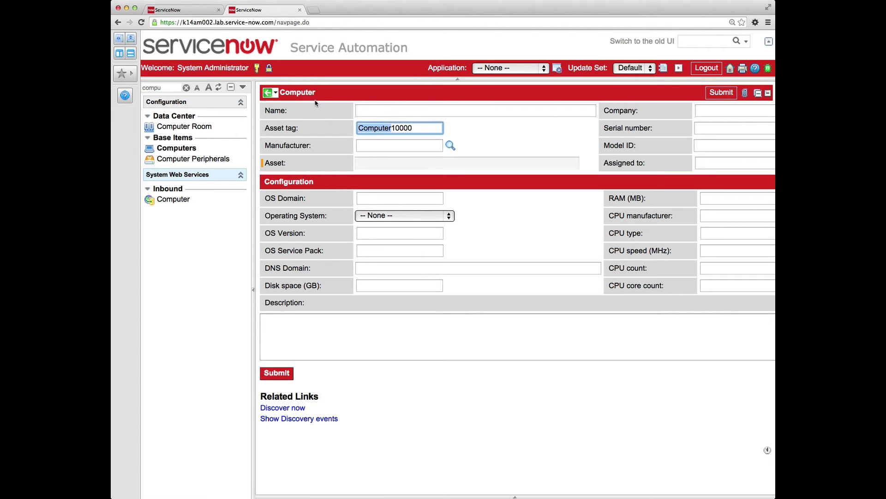
pyautogui.doubleClick(171, 88)
pyautogui.write('number')
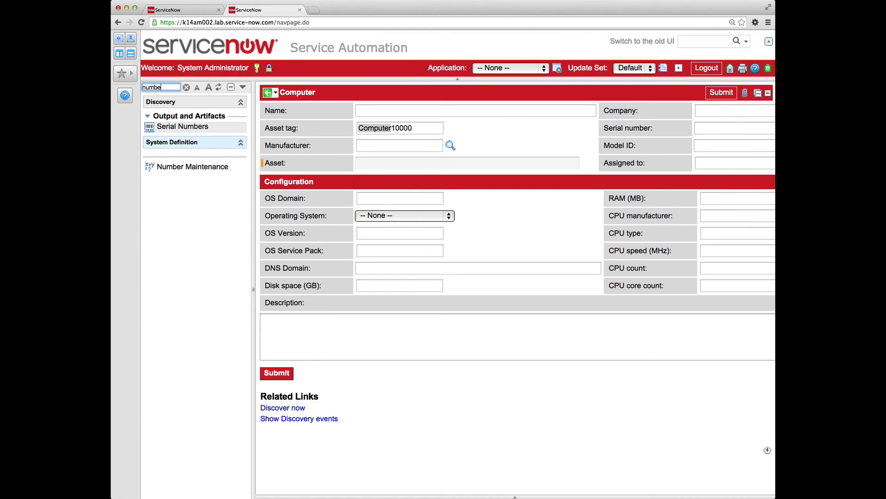
pyautogui.click(179, 167)
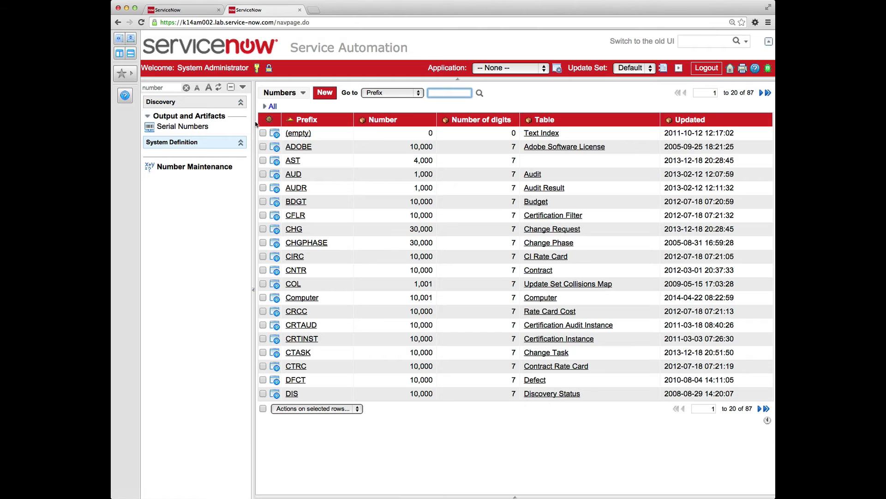
pyautogui.click(324, 93)
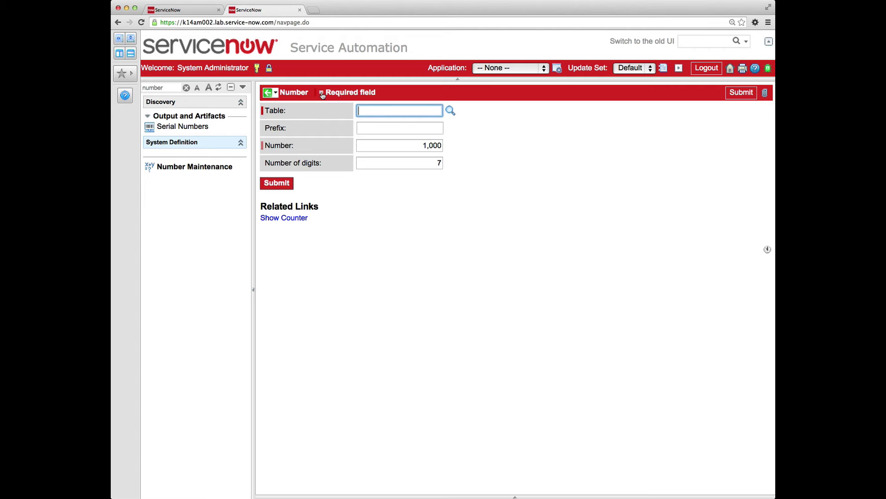
# - Submit a Number record for the Windows Server table with prefix WSVR
pyautogui.write('wind')
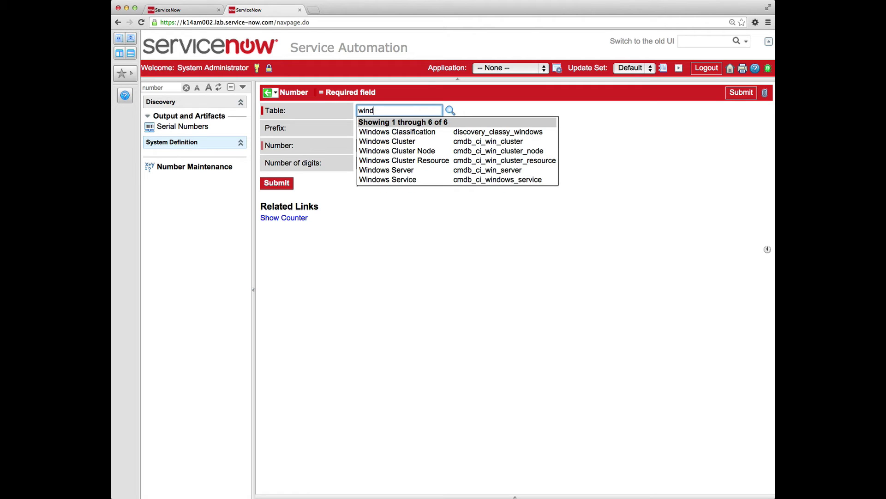
pyautogui.click(380, 174)
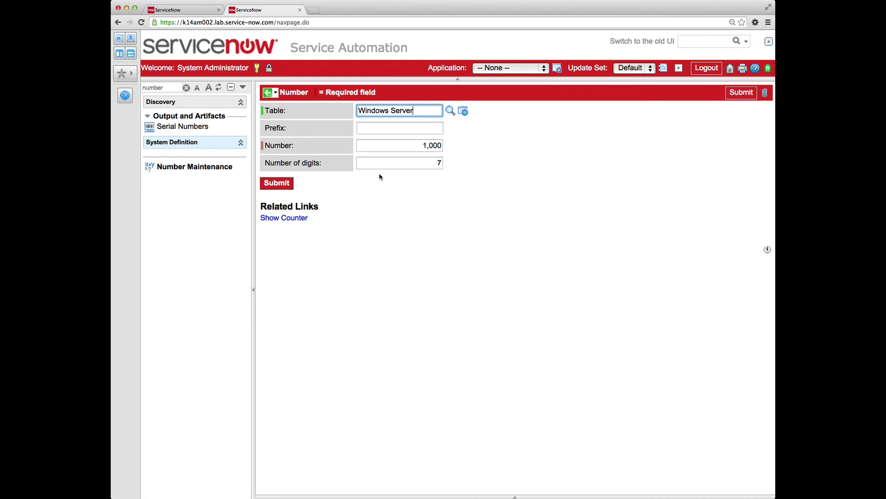
pyautogui.click(370, 132)
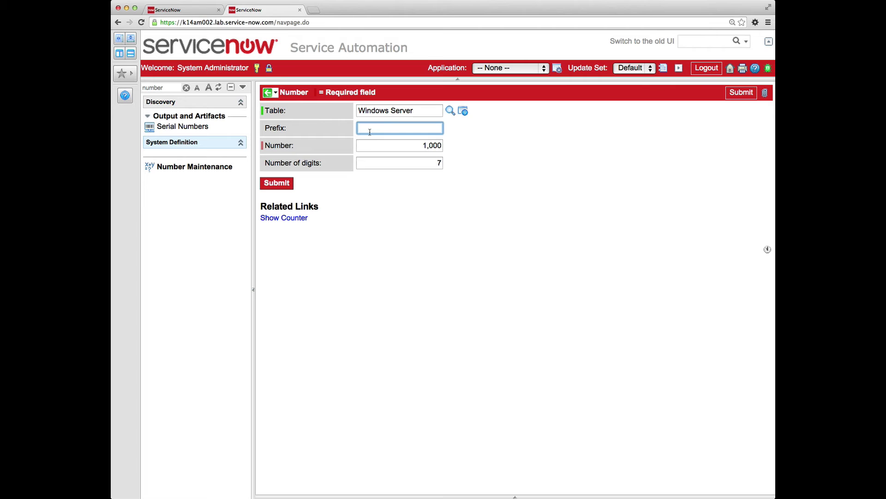
pyautogui.write('WSVR')
pyautogui.click(276, 183)
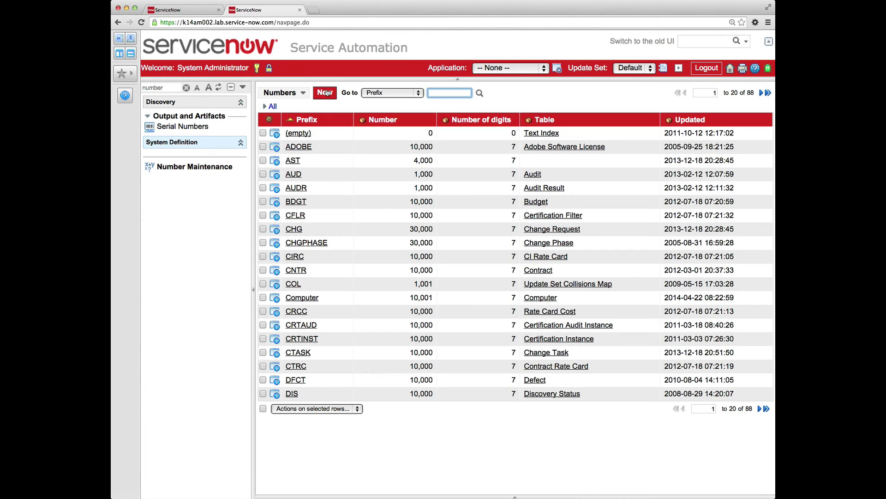
# - Submit a second Number record for the Linux Server table with prefix LSVR
pyautogui.click(326, 92)
pyautogui.write('L')
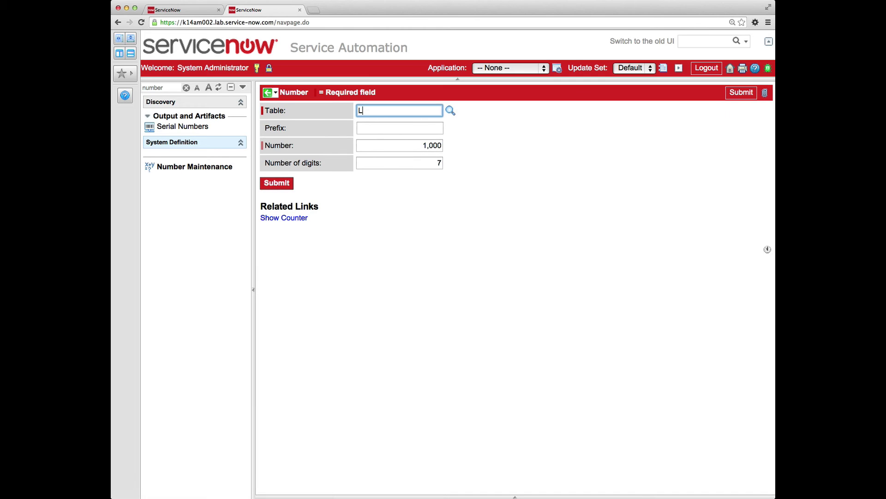
pyautogui.write('inux s')
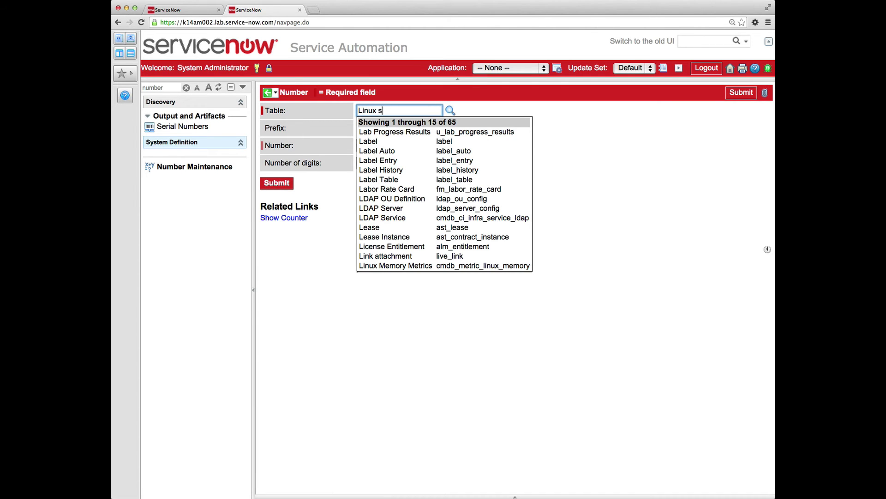
pyautogui.press('Tab')
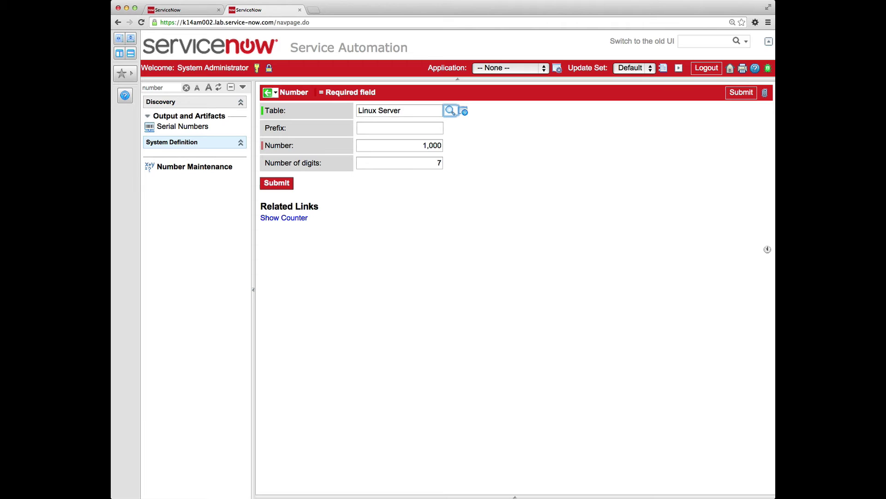
pyautogui.click(381, 125)
pyautogui.write('LS')
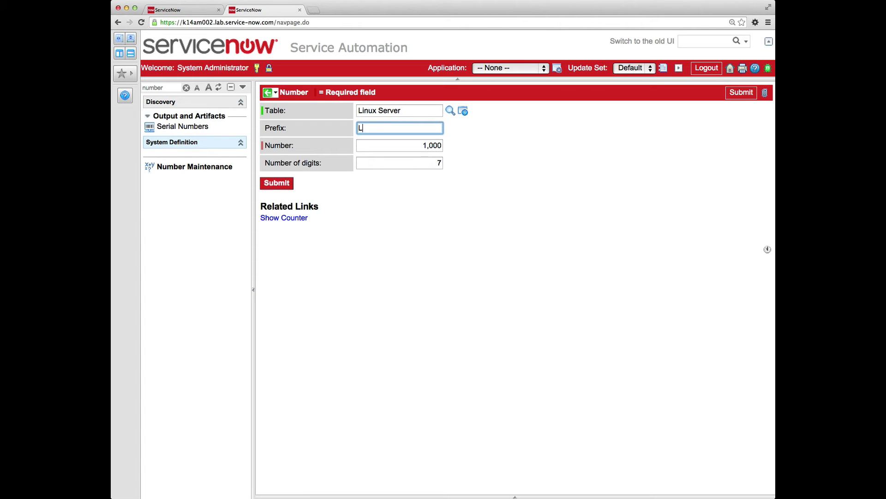
pyautogui.write('VR')
pyautogui.click(283, 184)
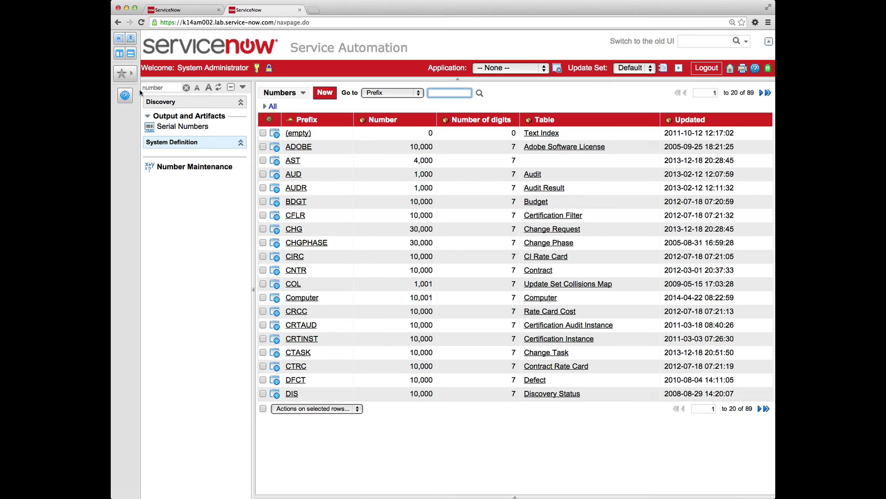
pyautogui.click(158, 88)
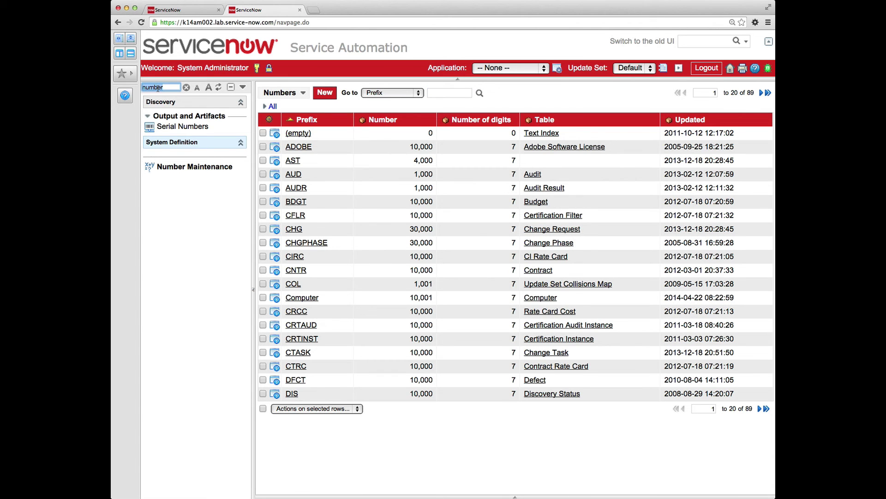
pyautogui.write('windows')
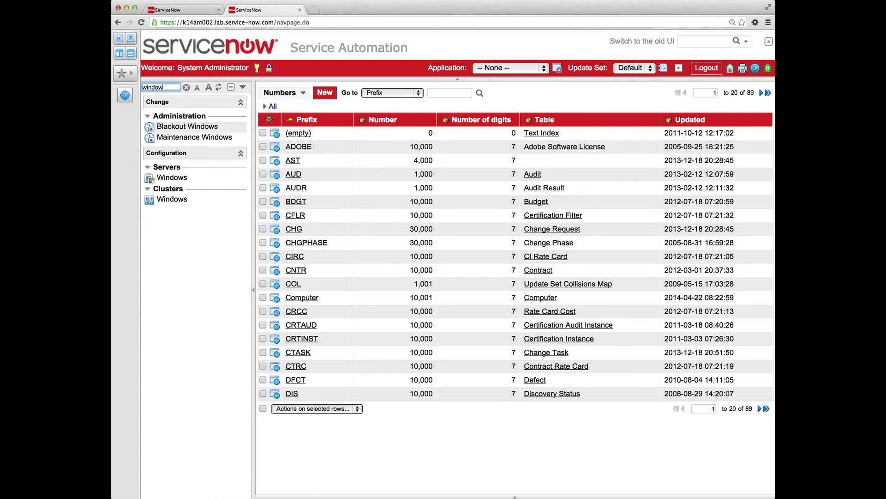
# - Create a new Windows server named WinServer1 with model Lenovo ThinkServer TD230
pyautogui.click(171, 178)
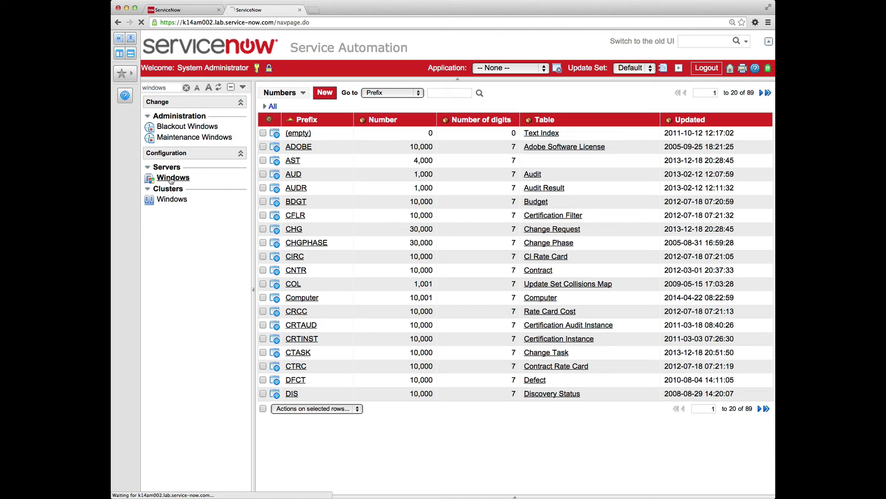
pyautogui.click(358, 95)
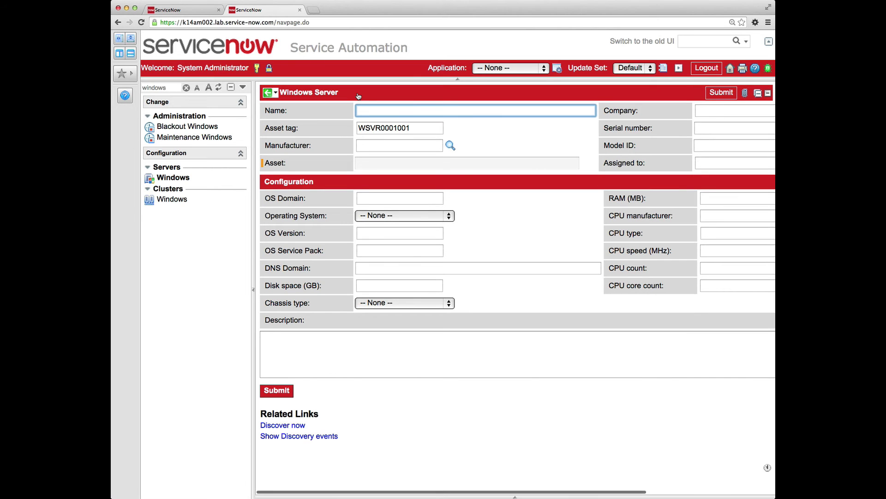
pyautogui.write('Win')
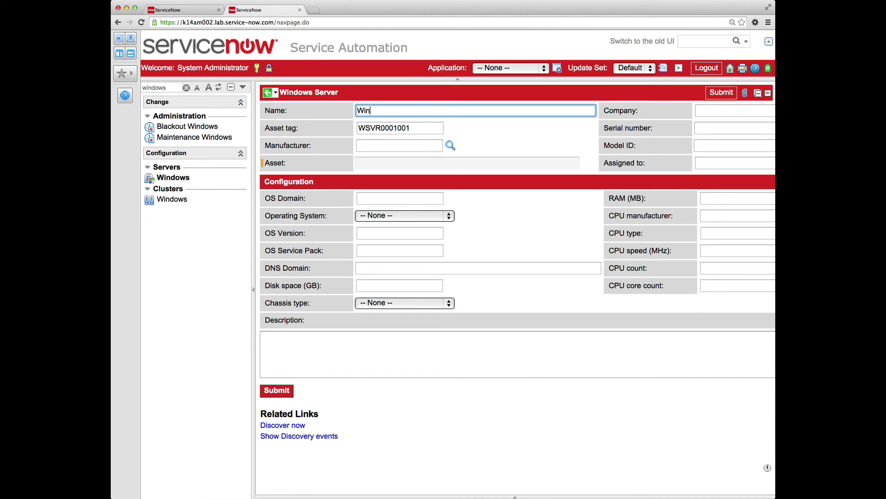
pyautogui.write('Server1')
pyautogui.moveTo(379, 129); pyautogui.dragTo(353, 130)
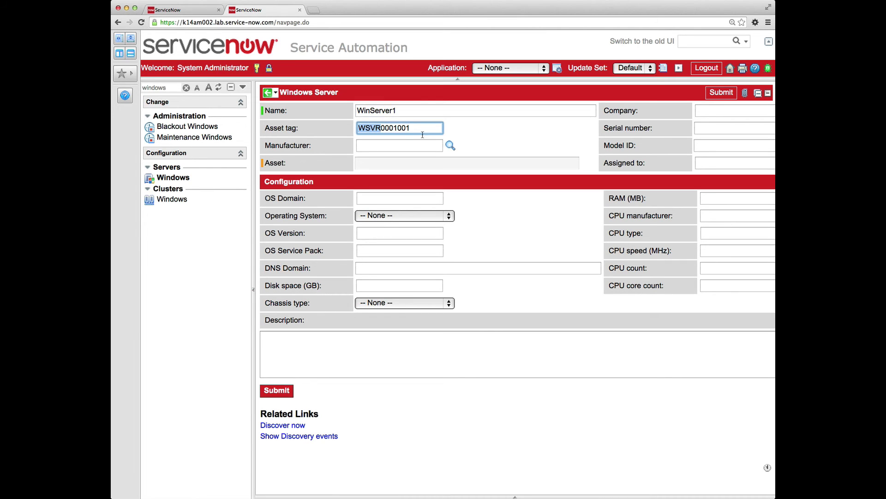
pyautogui.click(719, 145)
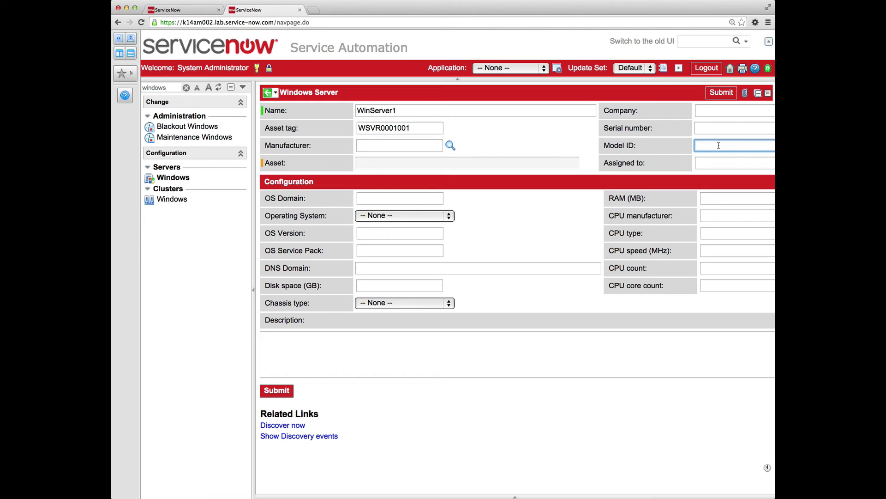
pyautogui.write('**')
pyautogui.press('Down')
pyautogui.press('Down')
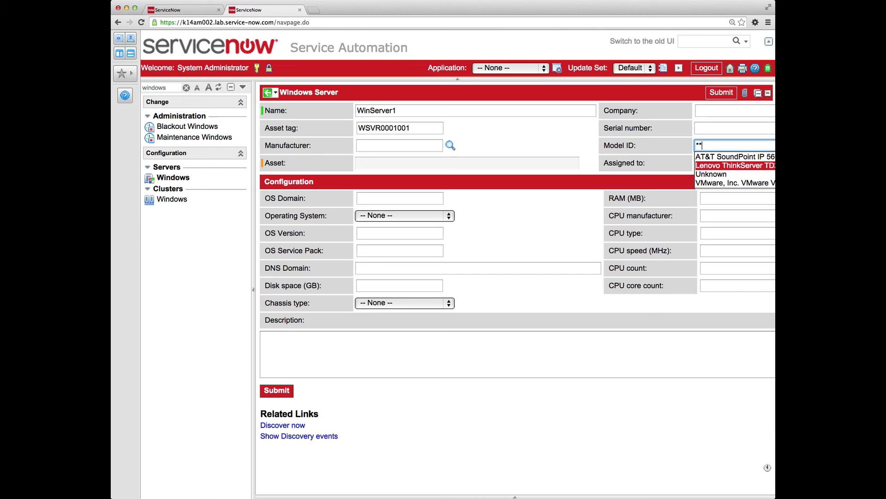
pyautogui.press('Return')
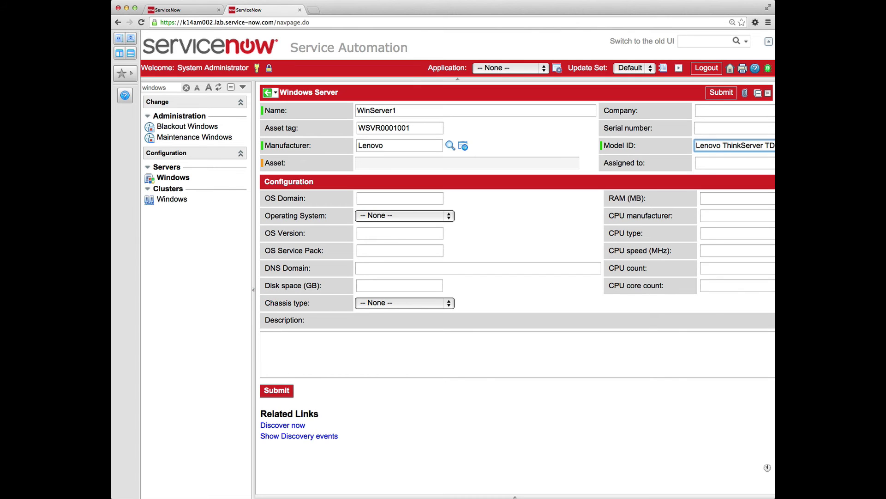
# - Save WinServer1 and confirm its linked asset carries tag WSVR0001001
pyautogui.rightClick(636, 94)
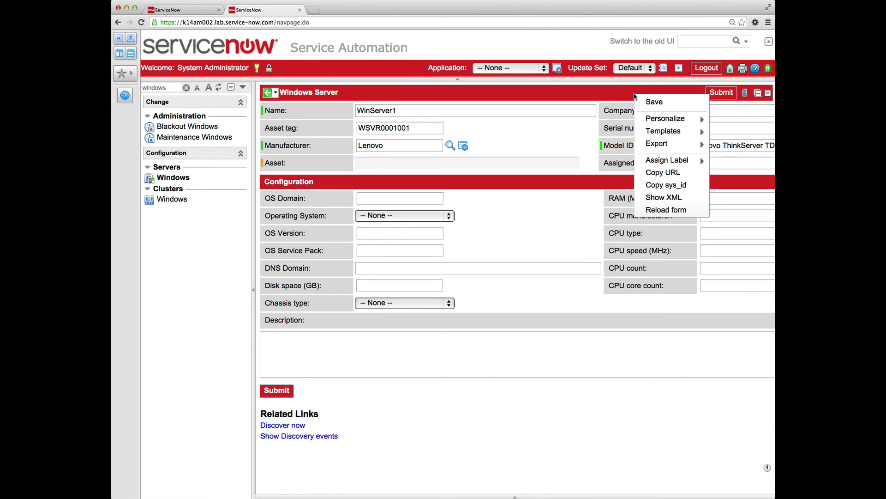
pyautogui.click(647, 104)
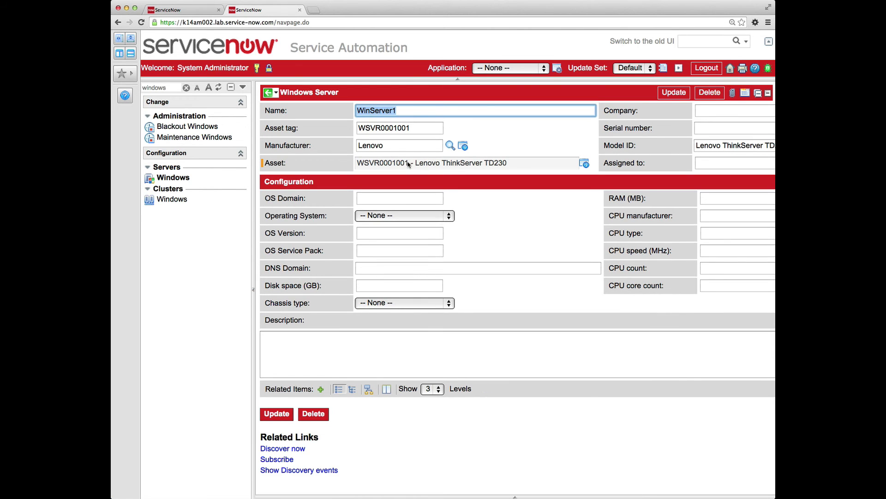
pyautogui.moveTo(409, 164); pyautogui.dragTo(357, 165)
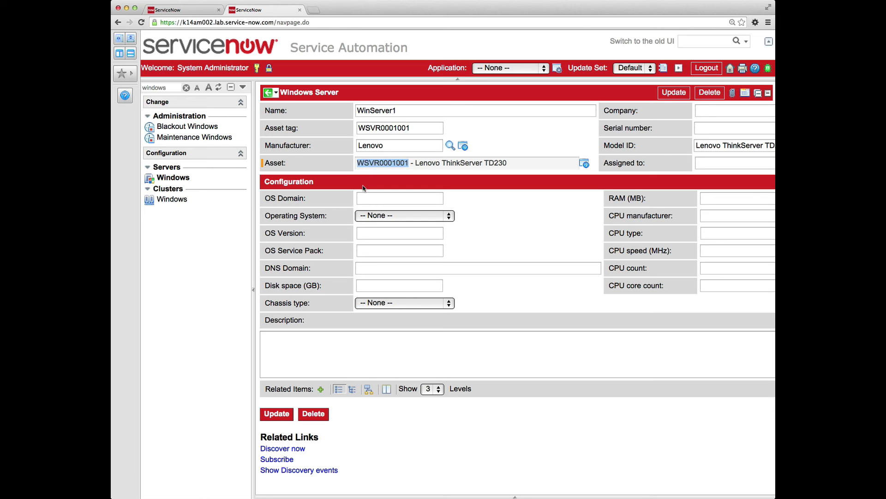
pyautogui.click(159, 88)
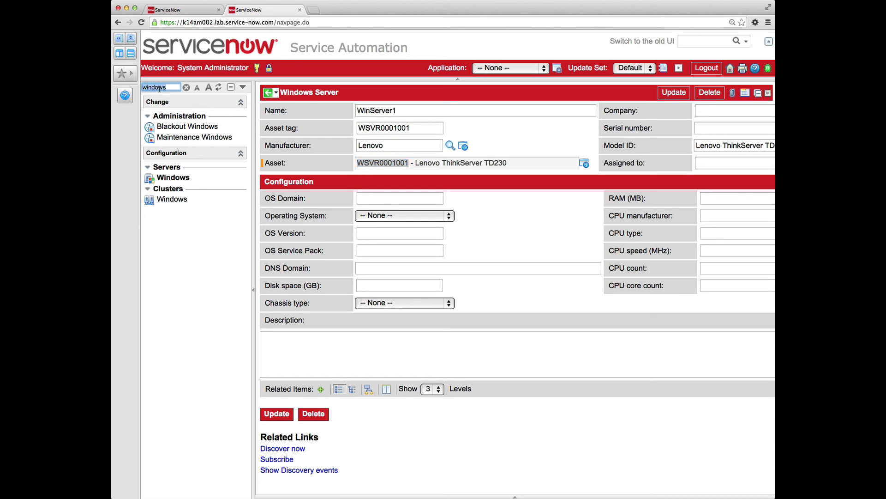
# - Start a new Linux server record named LinuxServer1 with its generated LSVR tag
pyautogui.press('BackSpace')
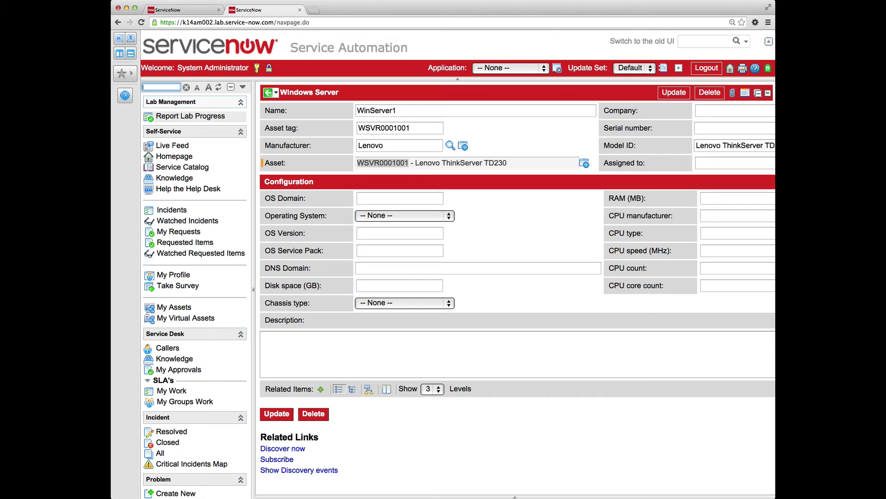
pyautogui.write('linux')
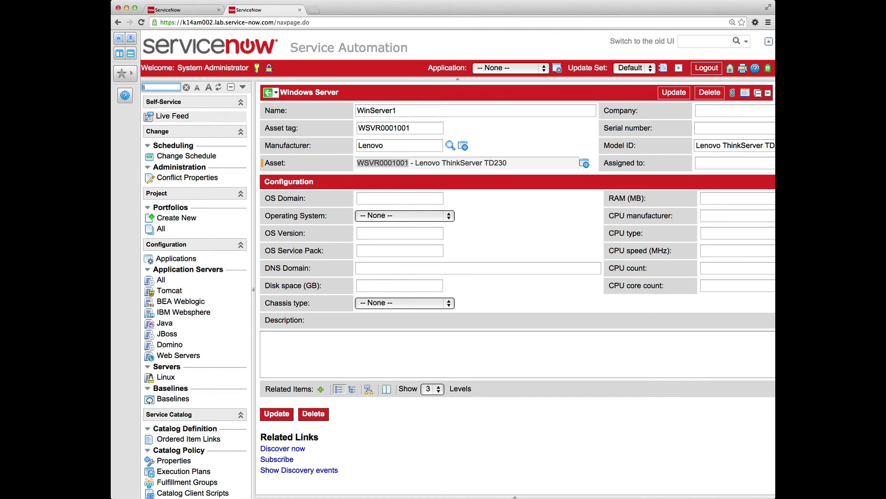
pyautogui.click(166, 126)
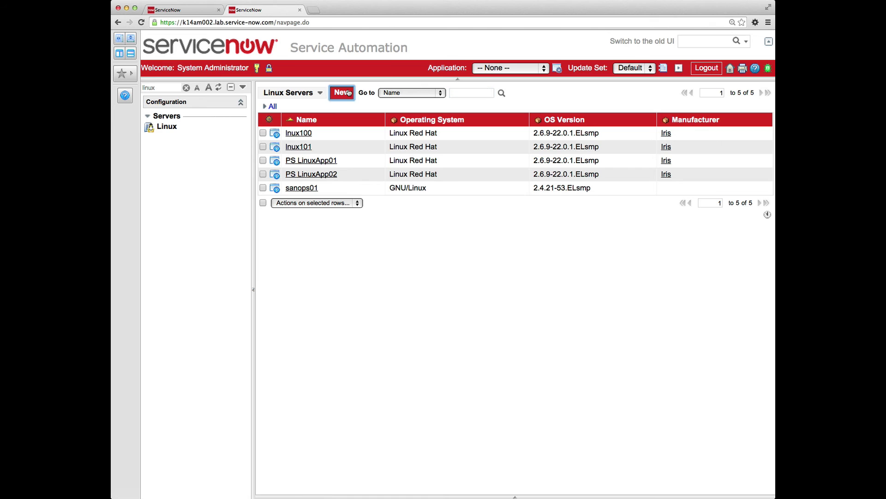
pyautogui.click(344, 92)
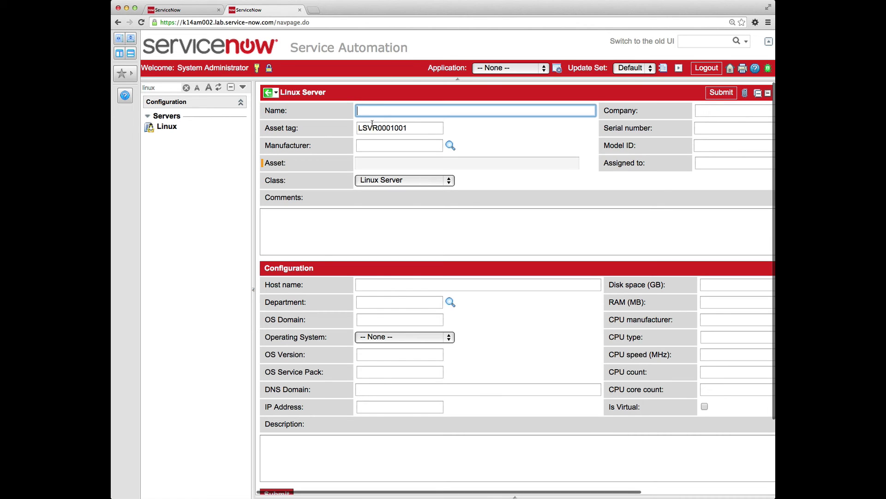
pyautogui.moveTo(378, 128); pyautogui.dragTo(358, 130)
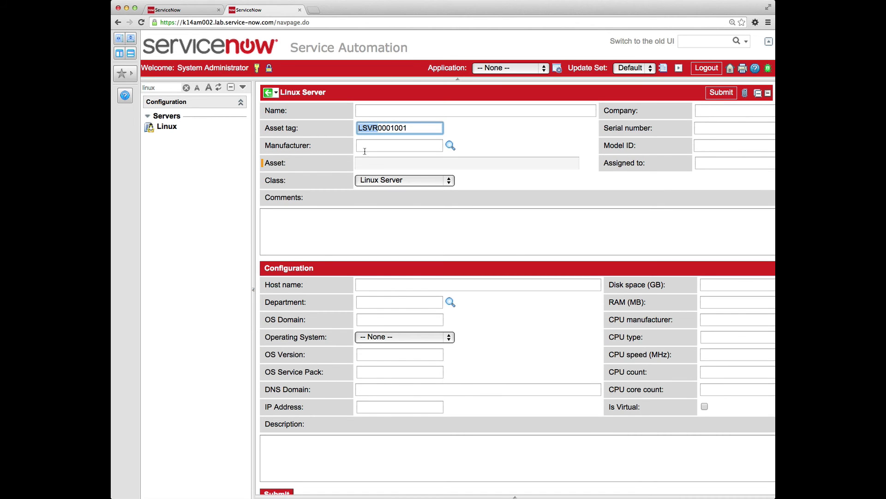
pyautogui.click(372, 111)
pyautogui.write('Linu')
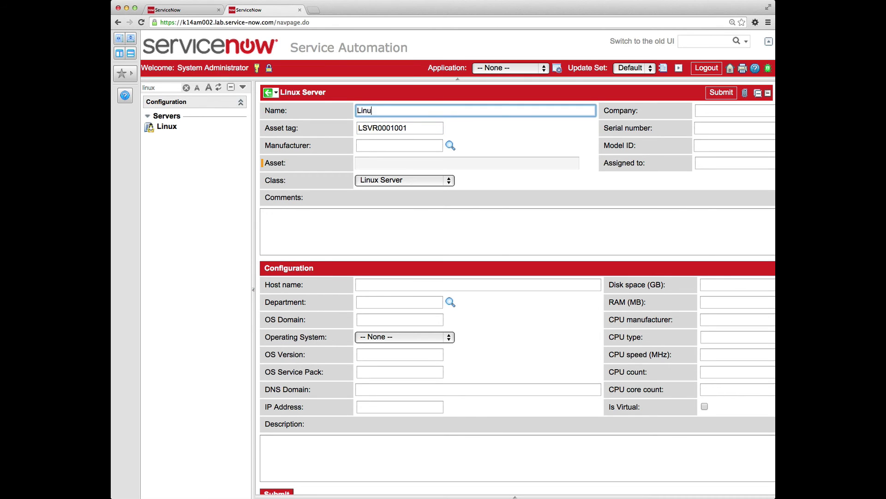
pyautogui.write('xServer1')
# - Set LinuxServer1's model to Iris 5875 and save, linking asset LSVR0001001
pyautogui.click(706, 144)
pyautogui.write('**')
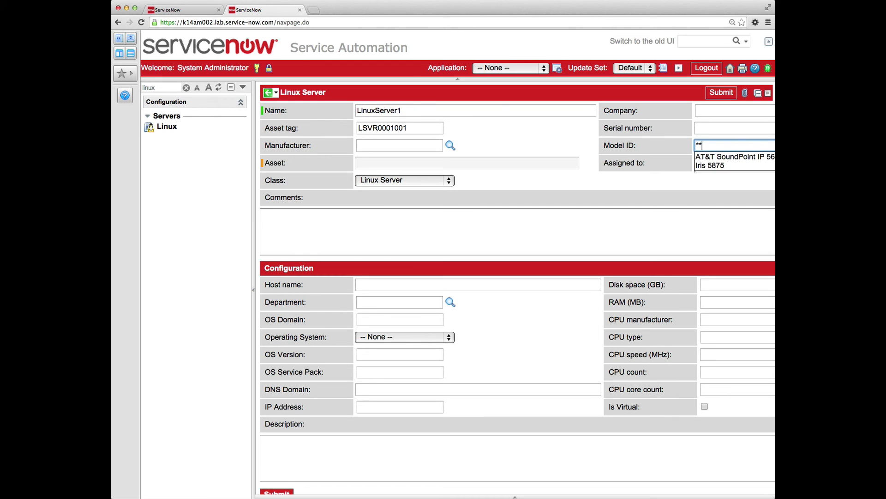
pyautogui.press('Down')
pyautogui.press('Down')
pyautogui.press('Return')
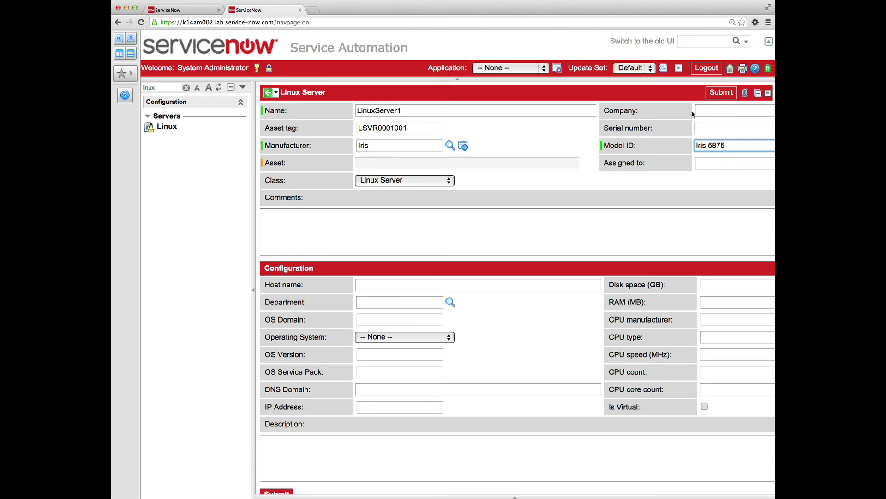
pyautogui.rightClick(660, 93)
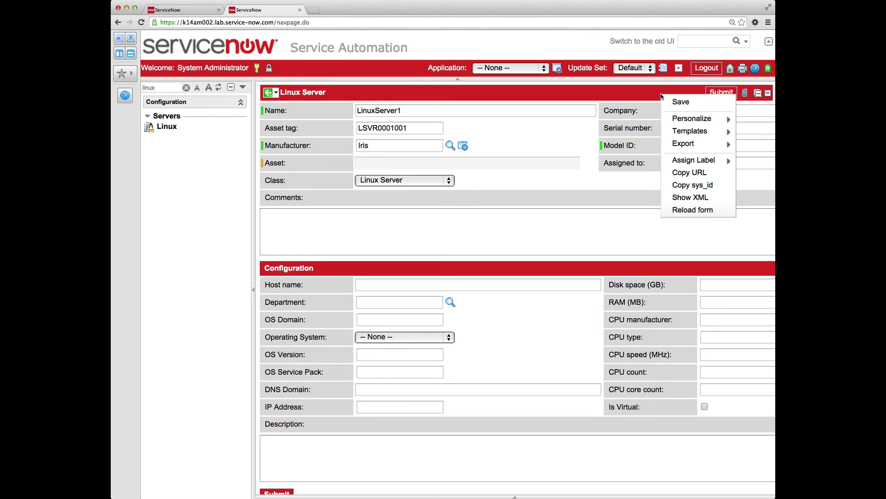
pyautogui.click(683, 104)
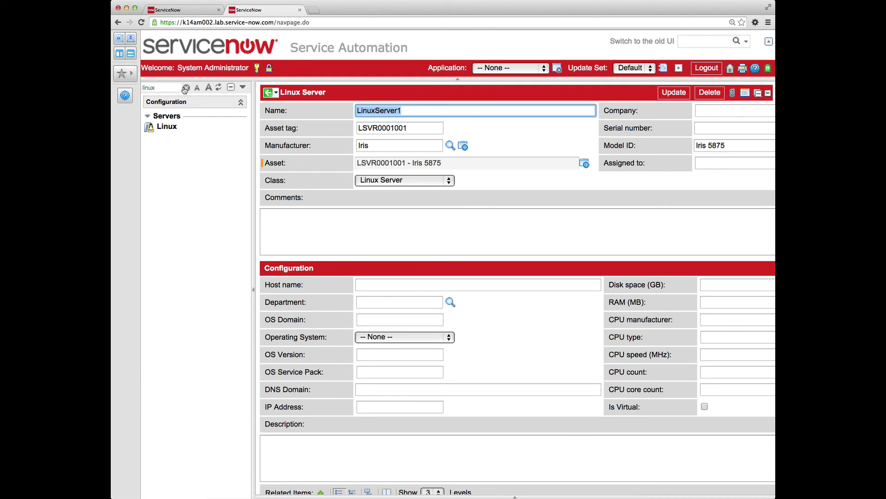
pyautogui.click(186, 87)
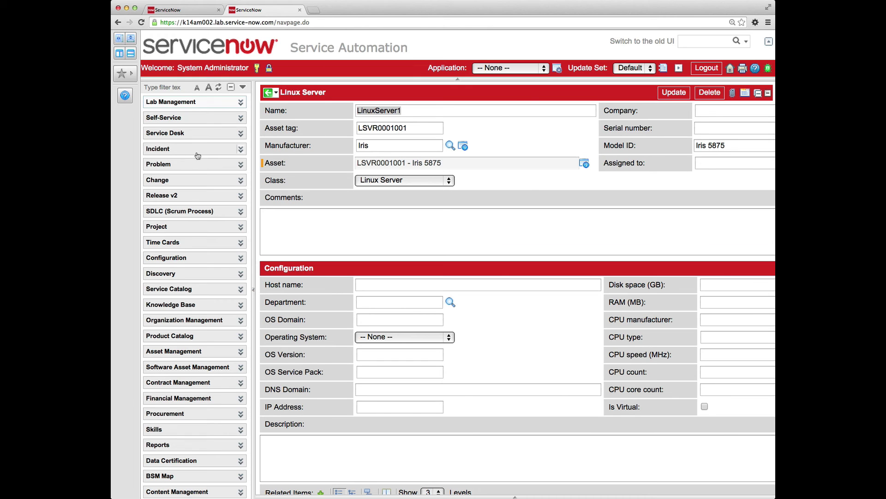
# - Open a new Hardware Asset form from the navigator's asset filter
pyautogui.click(162, 86)
pyautogui.write('a')
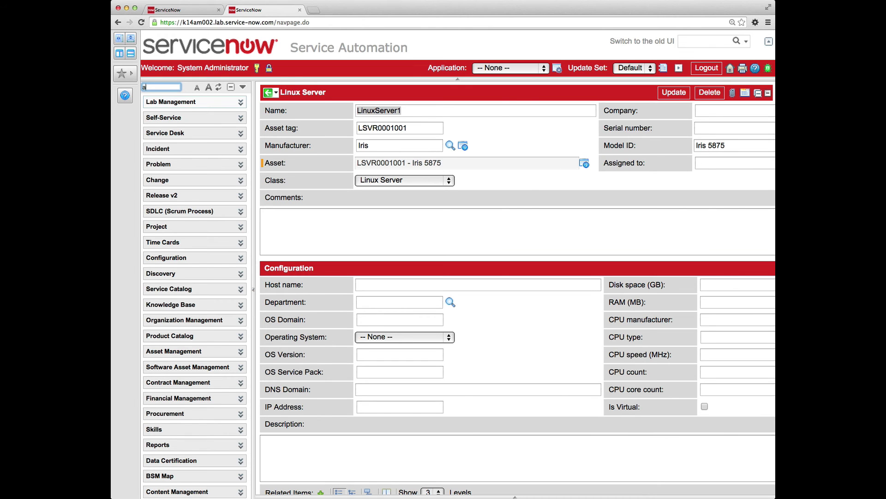
pyautogui.write('sset')
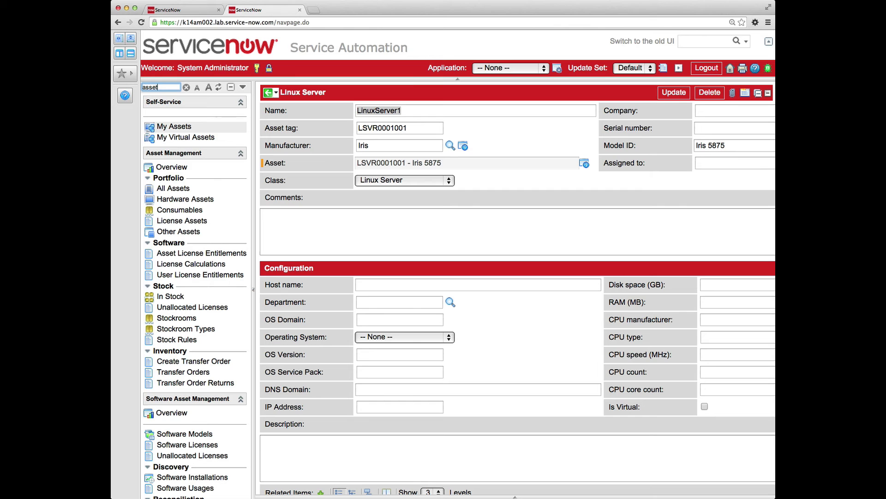
pyautogui.click(185, 199)
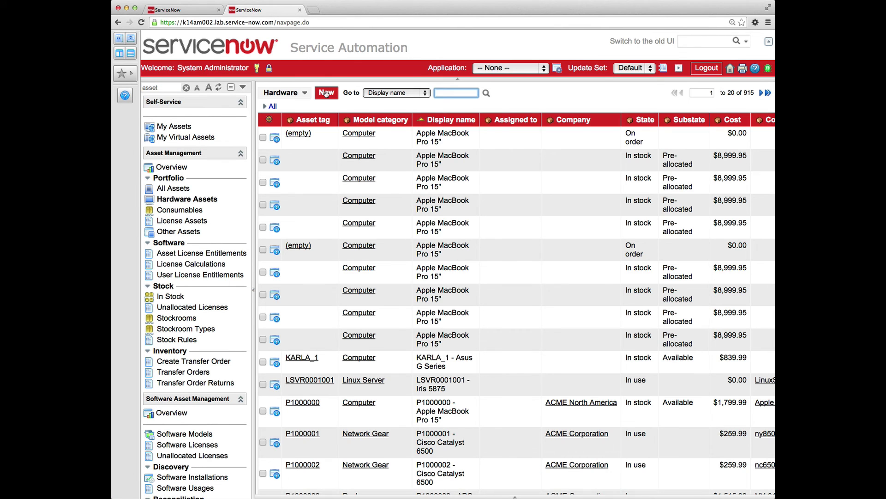
pyautogui.click(326, 93)
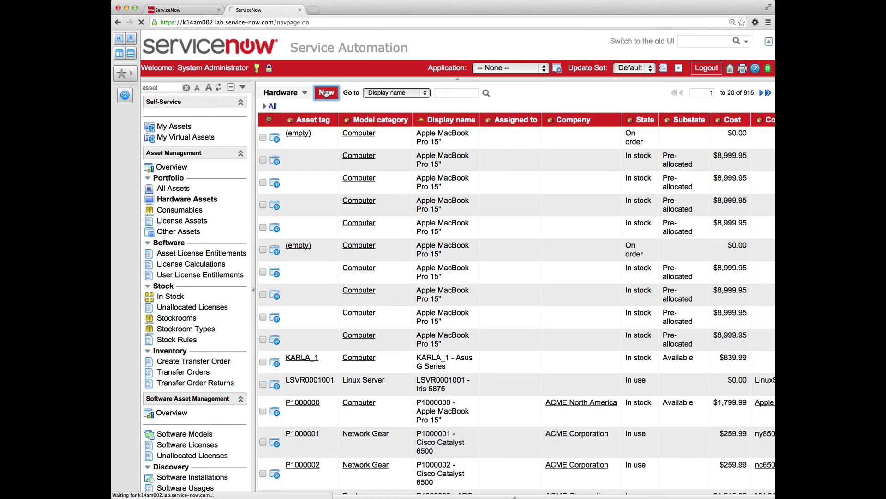
# - Set model category Windows Server and model Lenovo ThinkServer TD230, then save the asset
pyautogui.write('wind')
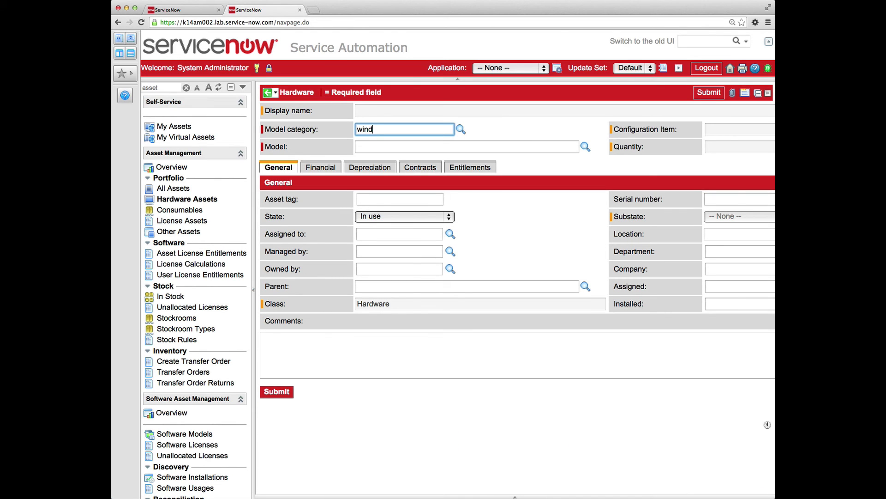
pyautogui.write('o')
pyautogui.press('Down')
pyautogui.press('Return')
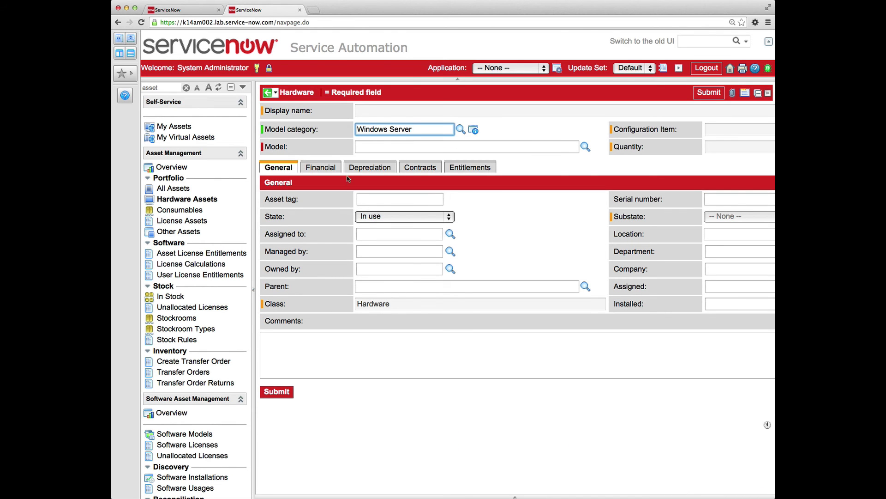
pyautogui.click(364, 150)
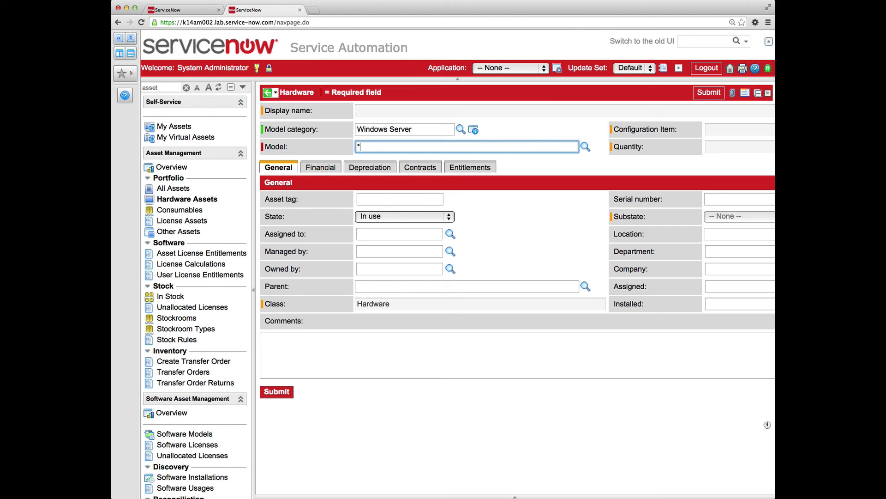
pyautogui.write('**')
pyautogui.press('Down')
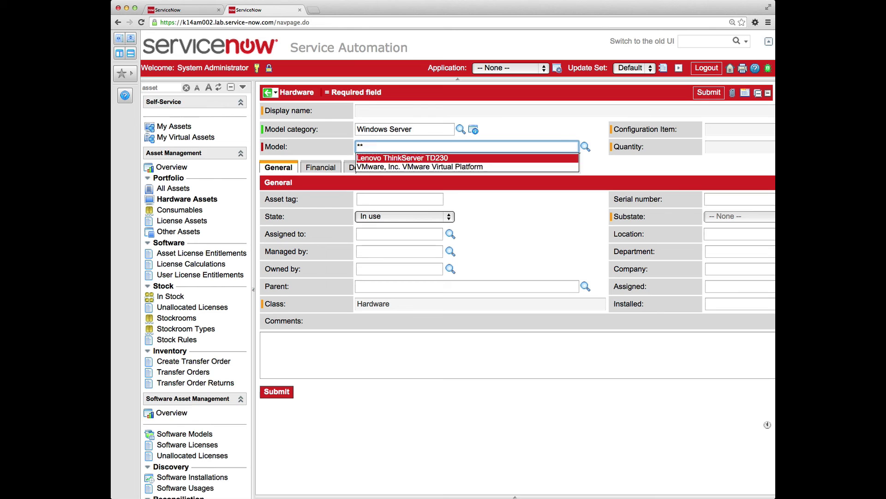
pyautogui.press('Return')
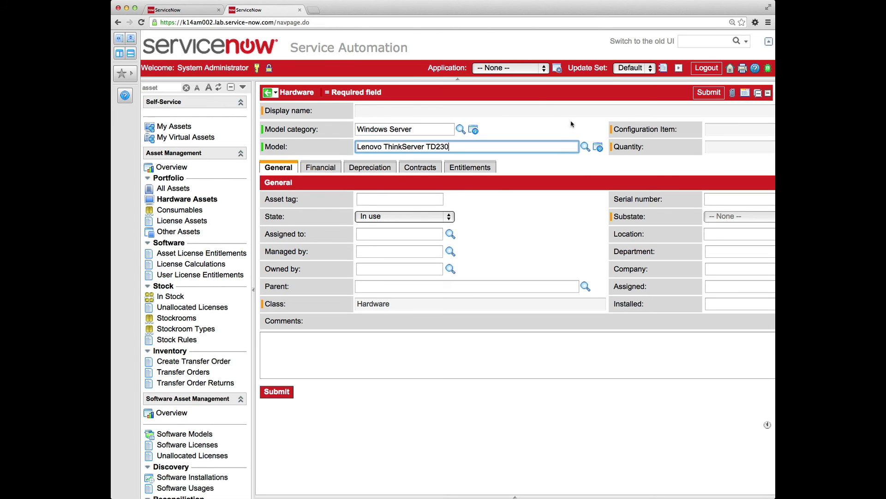
pyautogui.rightClick(534, 93)
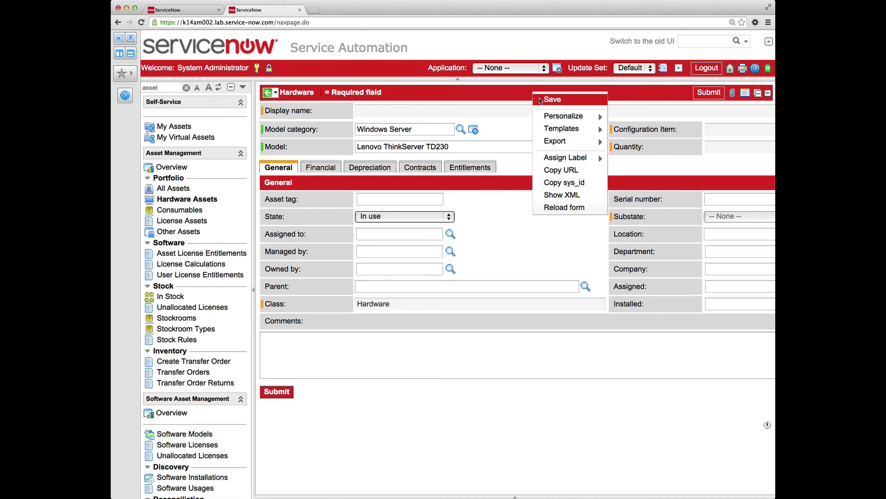
pyautogui.click(541, 101)
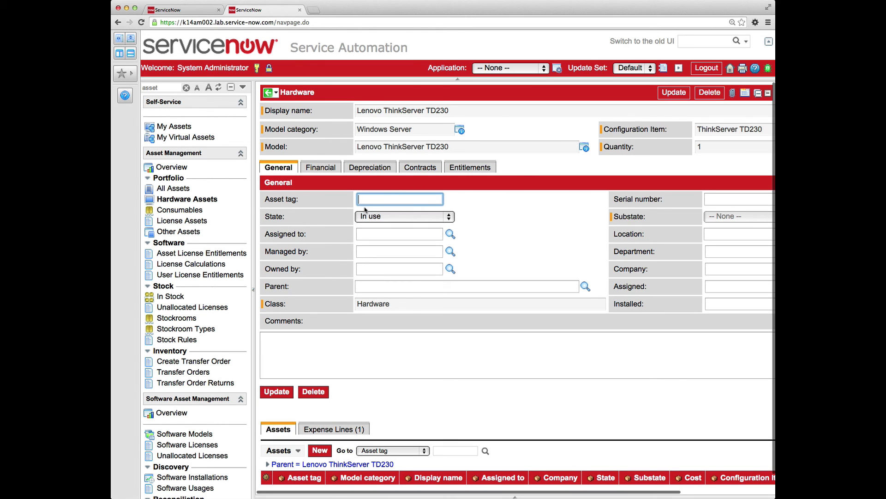
# - Rename the linked Windows server from ThinkServer TD230 to WinServer2 and update, yielding tag WSVR0001002
pyautogui.hscroll(2, 633, 158)
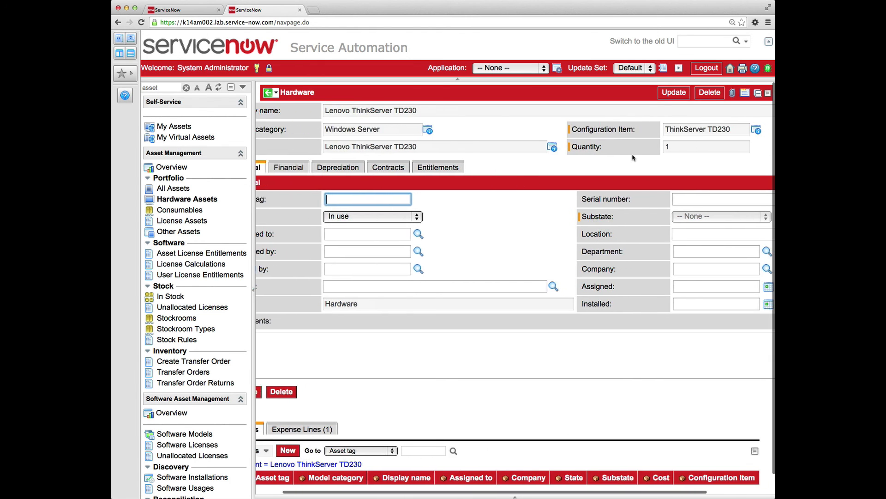
pyautogui.hscroll(1, 632, 157)
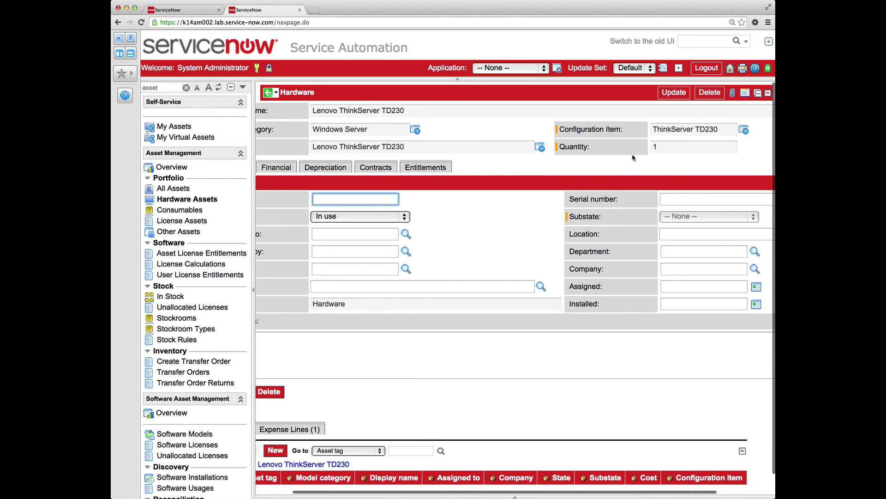
pyautogui.click(745, 131)
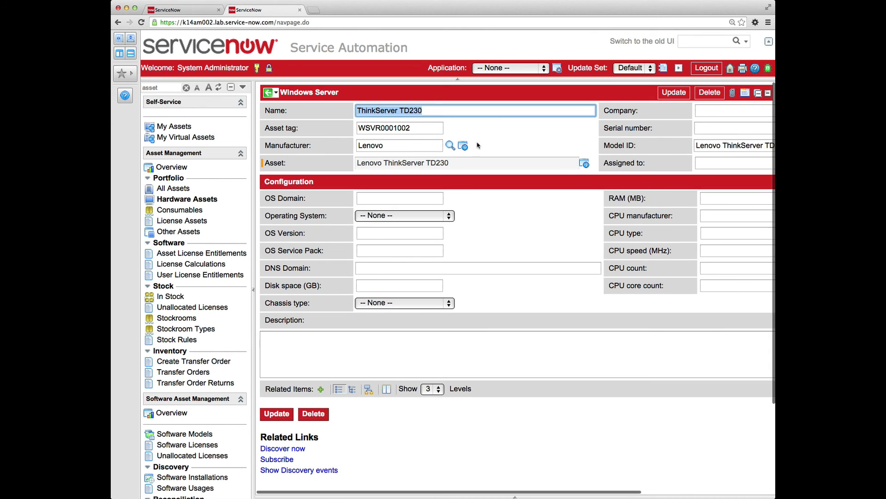
pyautogui.moveTo(413, 129); pyautogui.dragTo(354, 129)
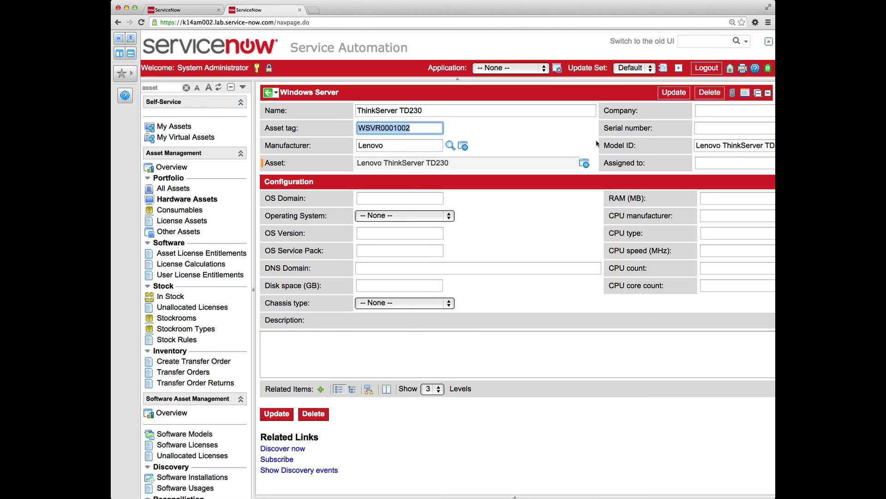
pyautogui.click(584, 163)
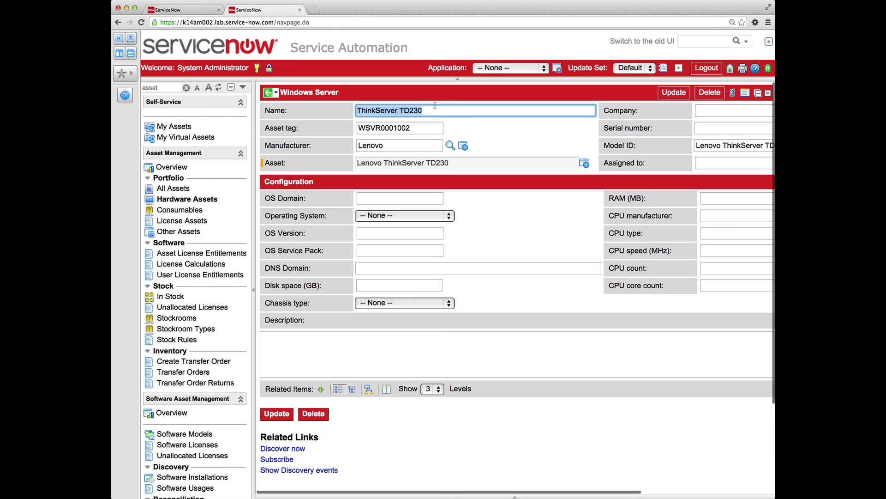
pyautogui.moveTo(423, 110); pyautogui.dragTo(351, 114)
pyautogui.write('Wind')
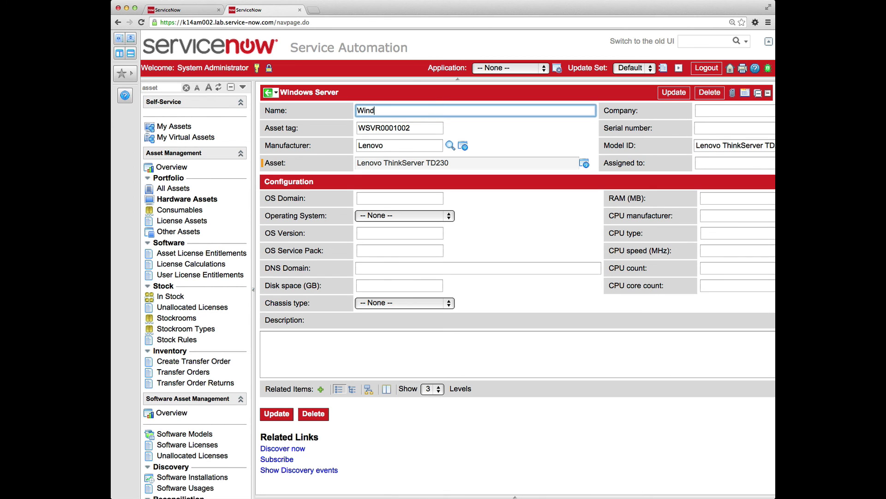
pyautogui.press('BackSpace')
pyautogui.write('Server2')
pyautogui.click(662, 93)
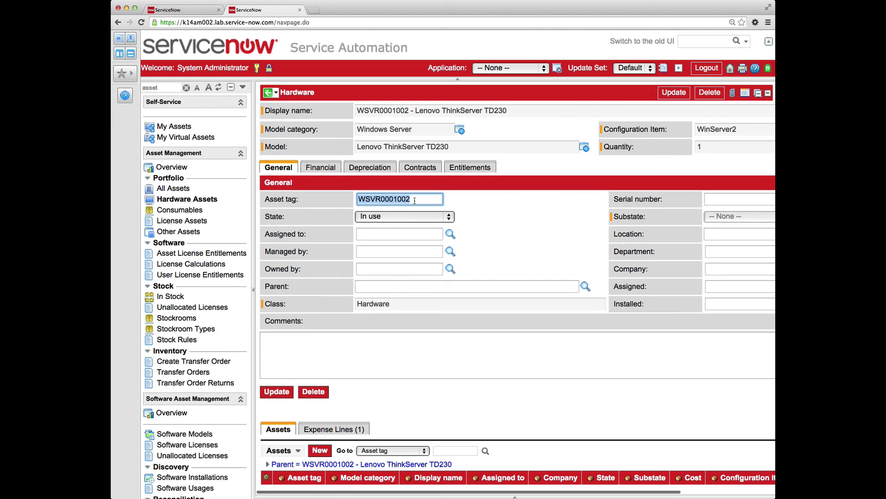
pyautogui.click(414, 200)
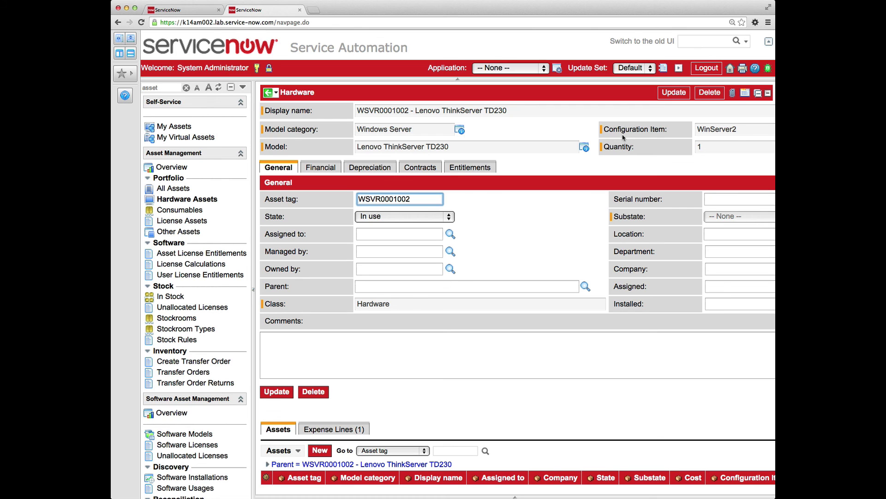
pyautogui.moveTo(678, 134)
pyautogui.click(535, 217)
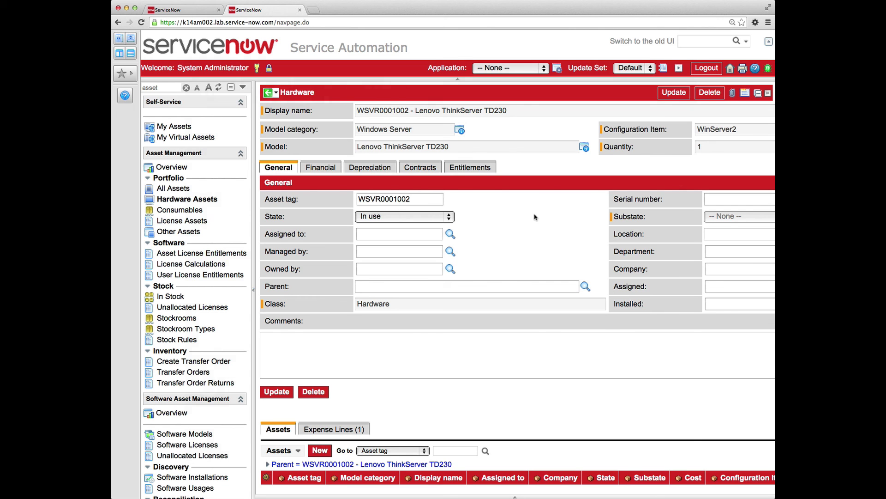